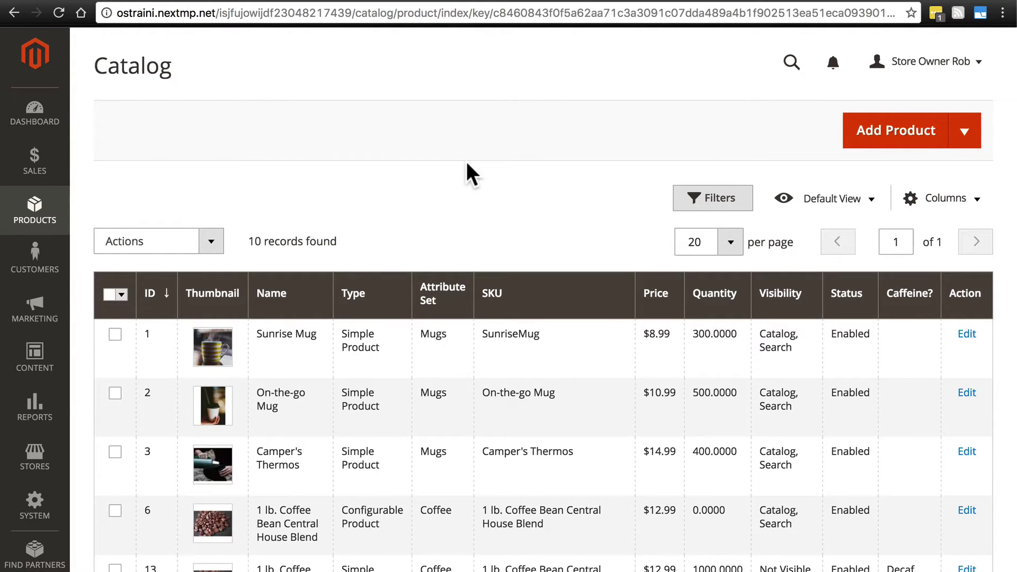
- Start a new simple product based on the Coffee attribute set
click(965, 133)
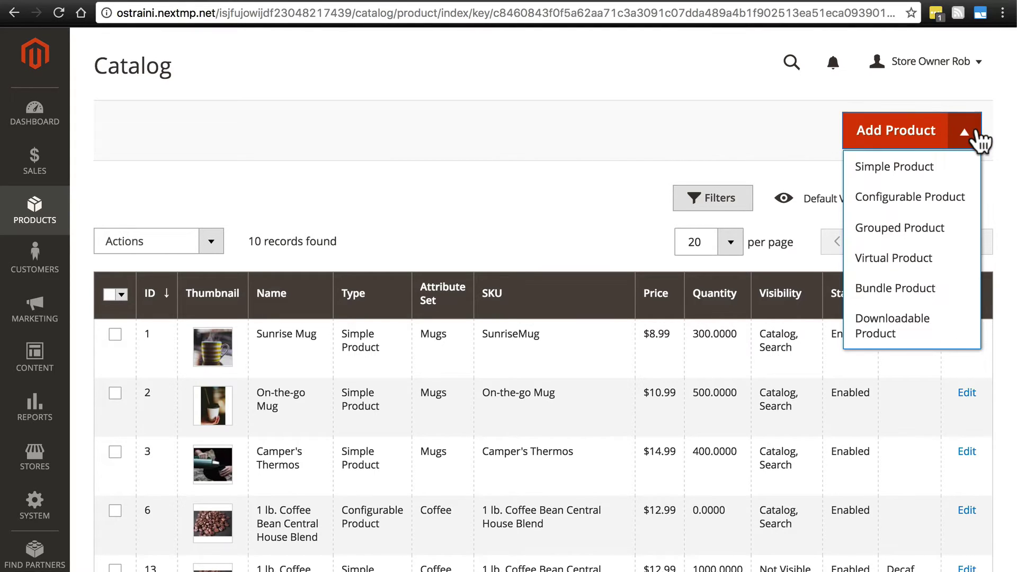
click(924, 168)
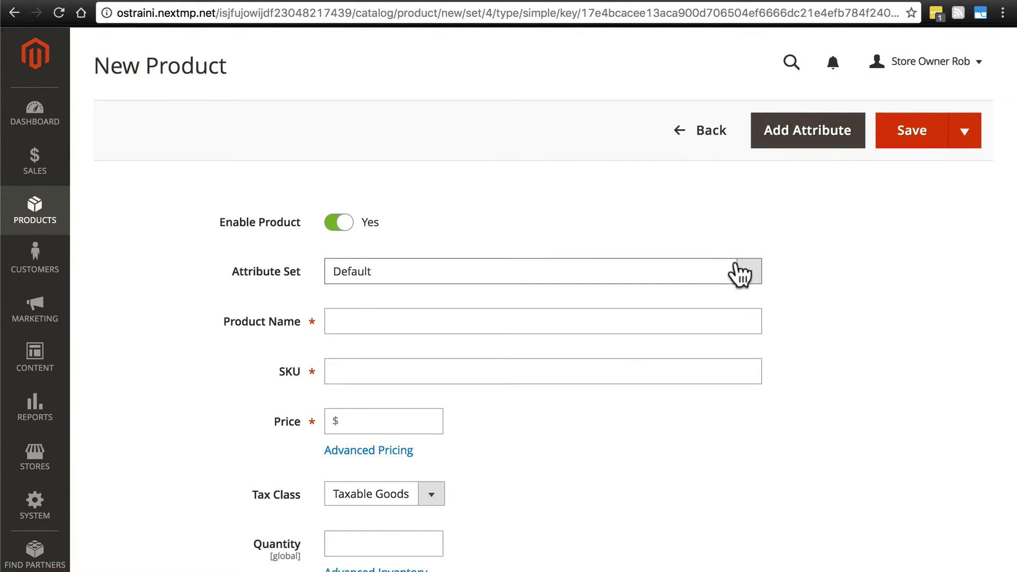
click(740, 273)
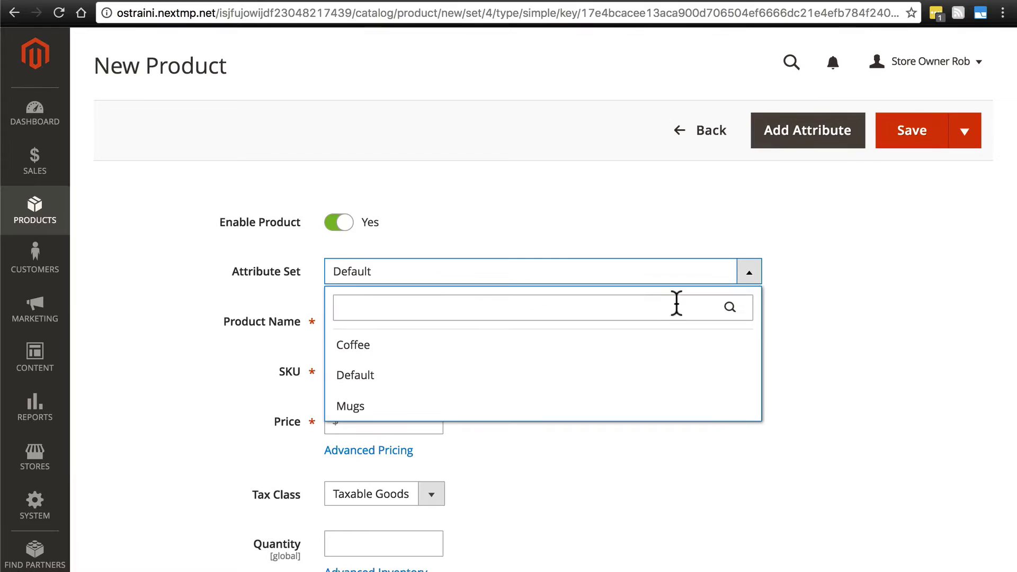
click(650, 343)
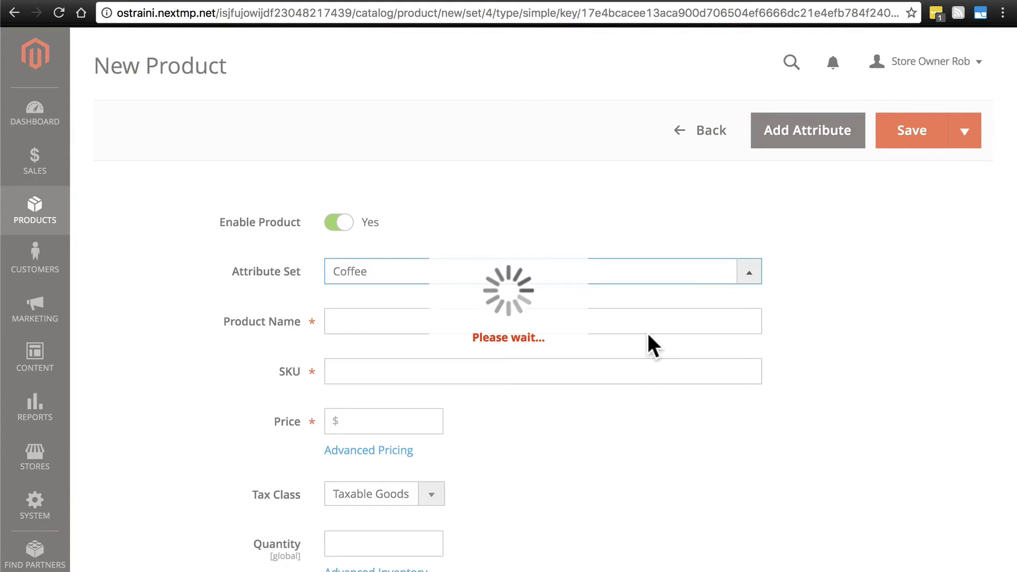
- Enter name 'Sumatra Select', price 20.99 and quantity 500
click(488, 320)
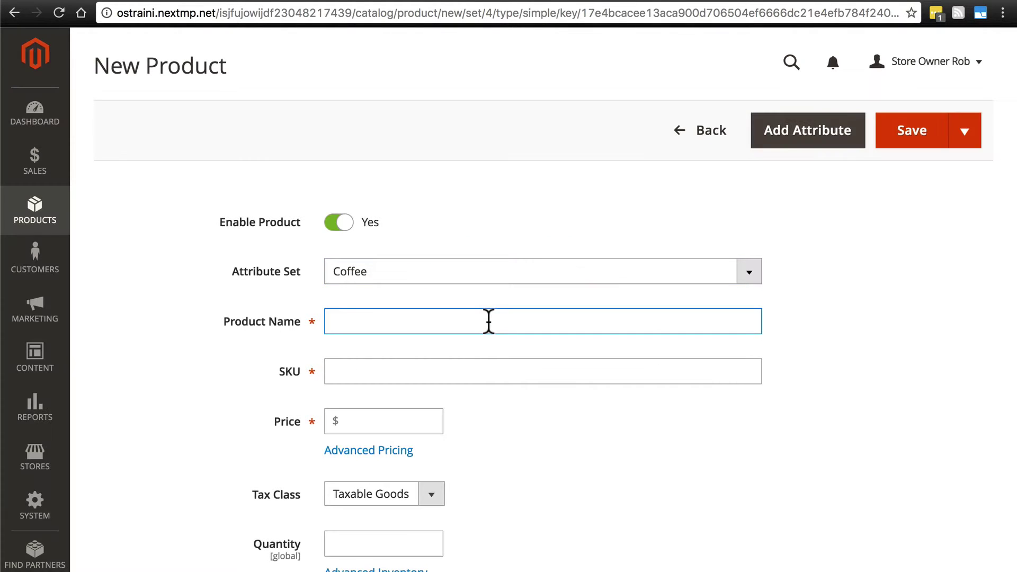
text(Sumatr)
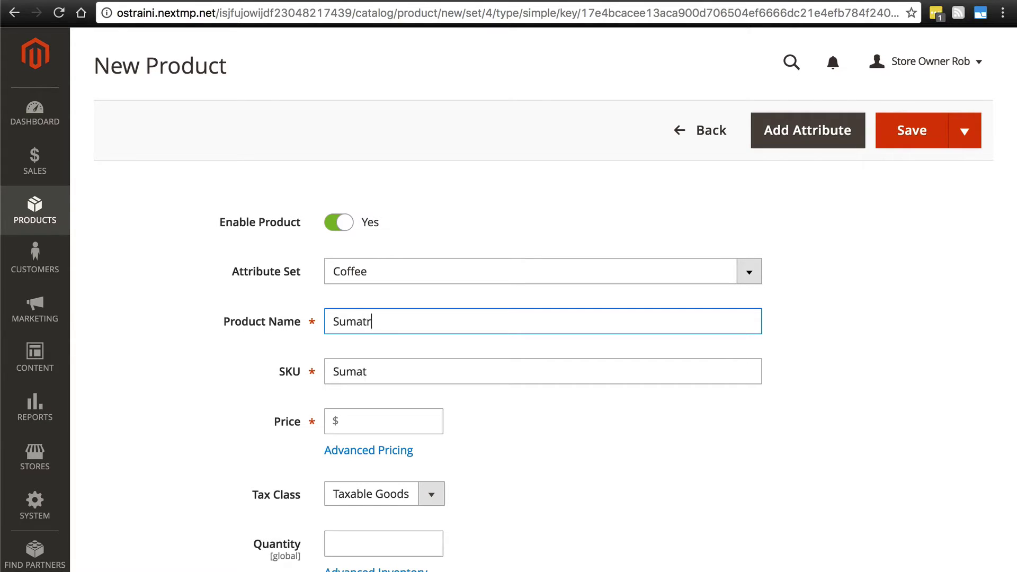
text(a Select)
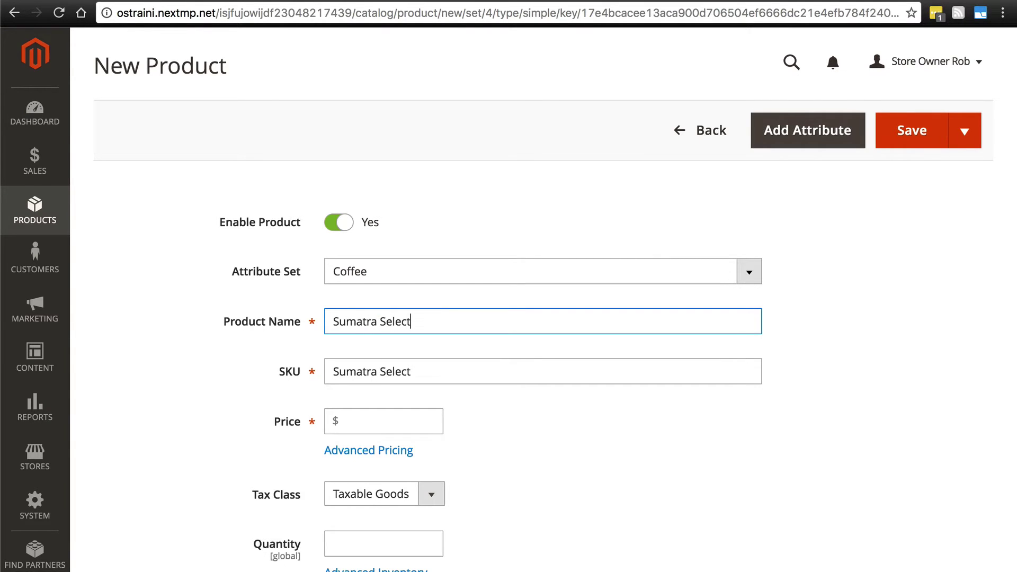
scroll(272, 303, down, 3)
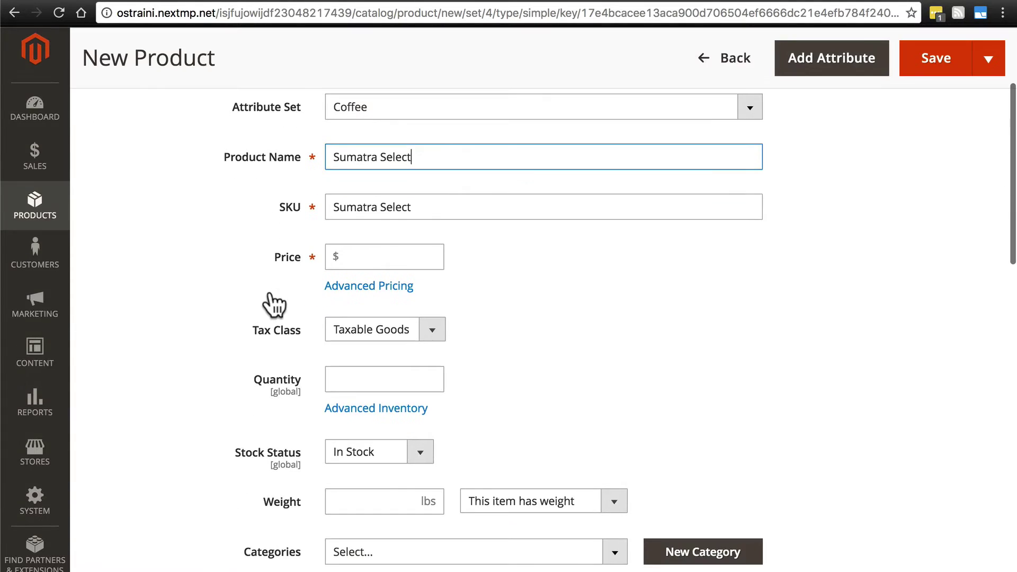
click(373, 259)
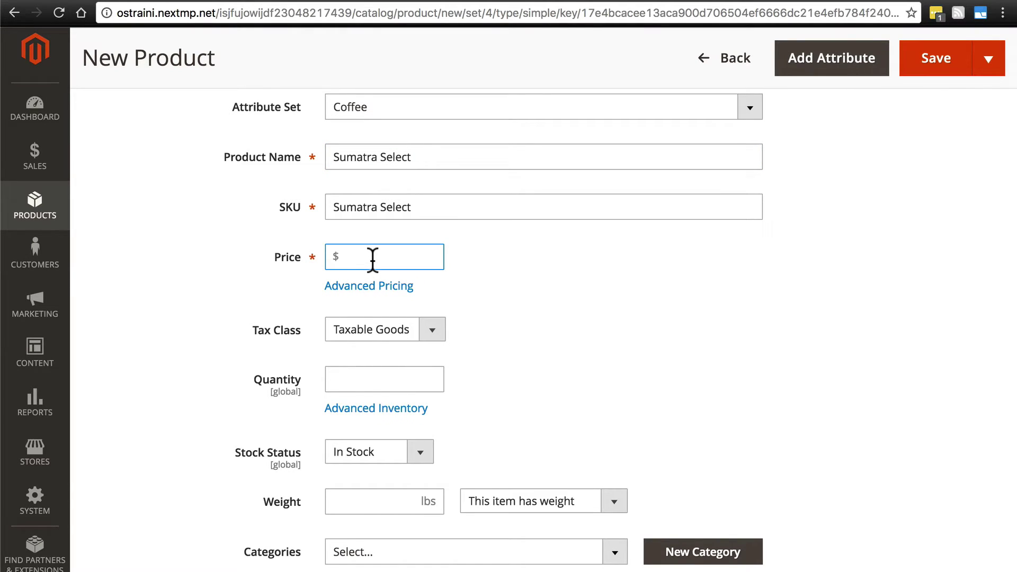
text(20.99)
scroll(537, 267, down, 2)
click(420, 285)
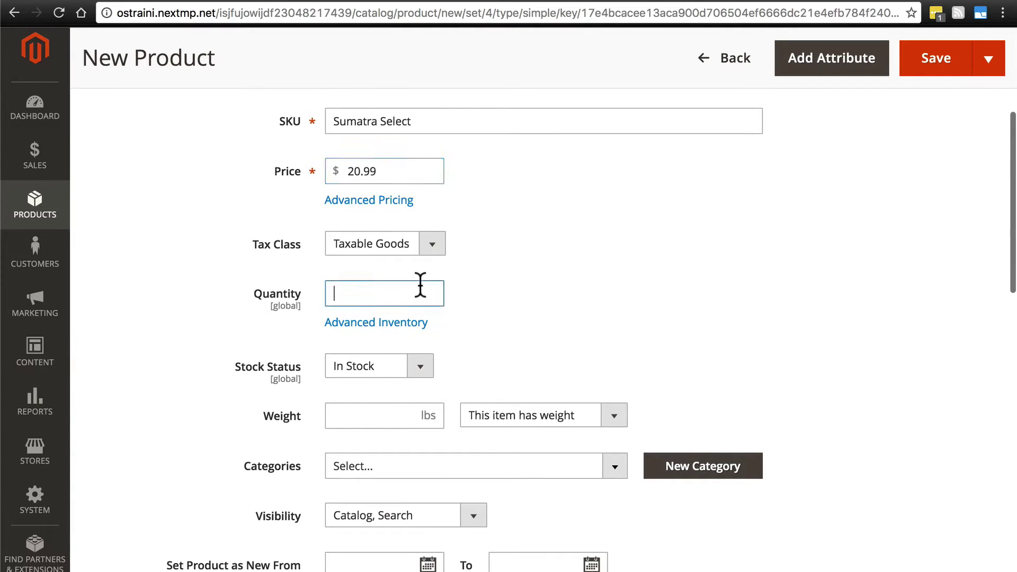
text(500)
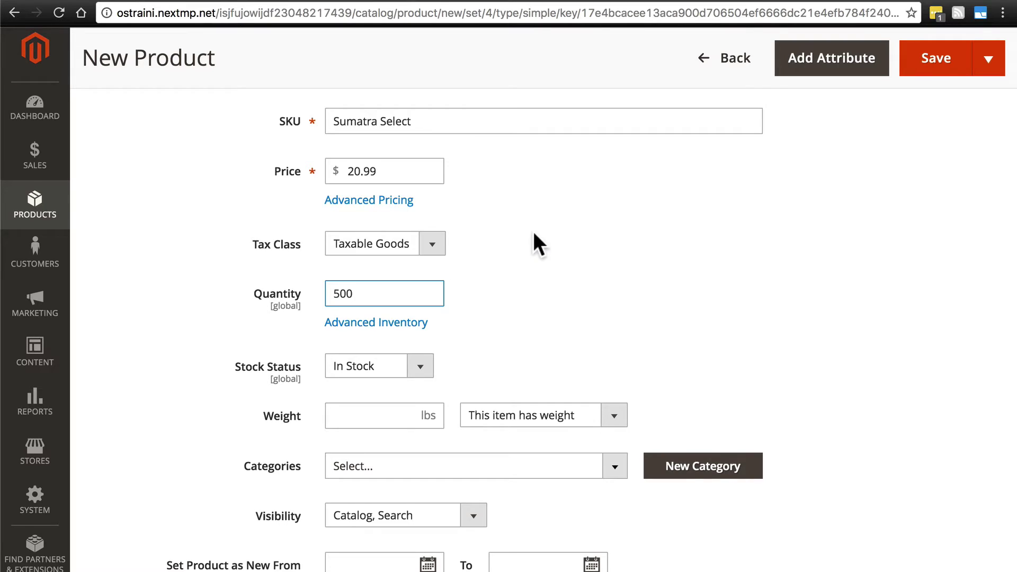
- Prefix the name to '1 lb. Sumatra Select' and tidy the SKU to 1lbSumatraSelect
scroll(533, 231, up, 3)
click(332, 187)
text(1 lb )
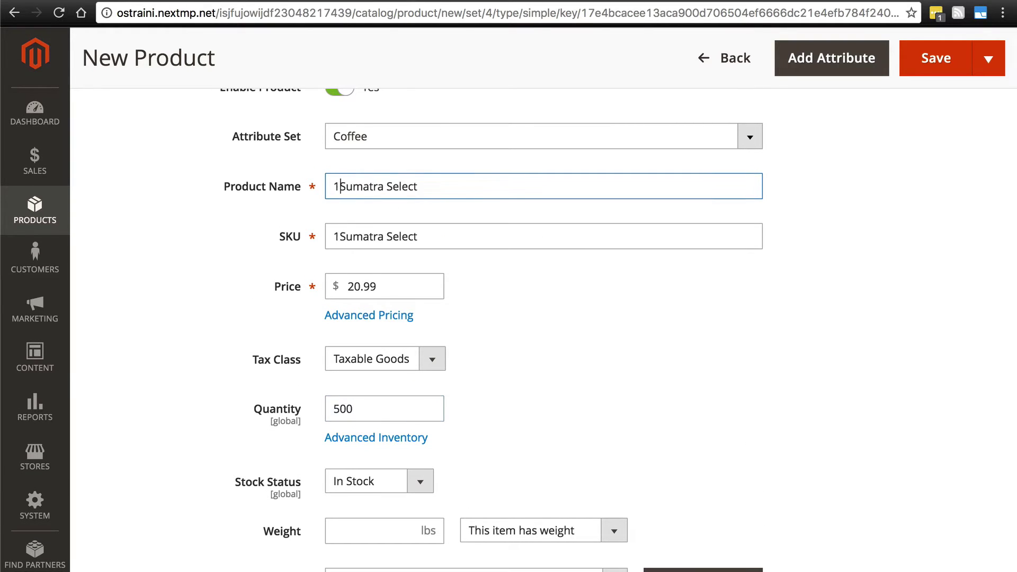
text(.)
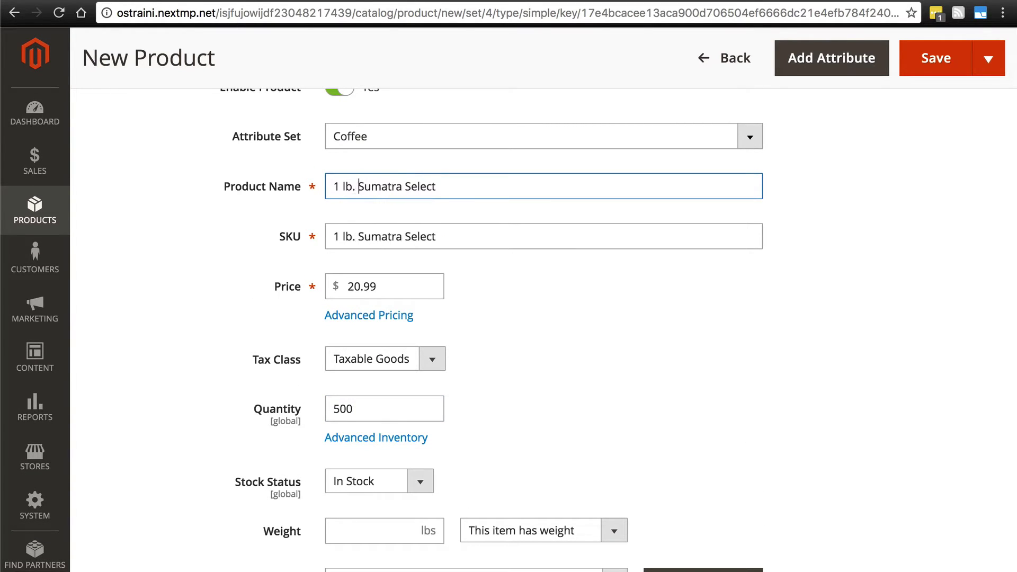
click(406, 236)
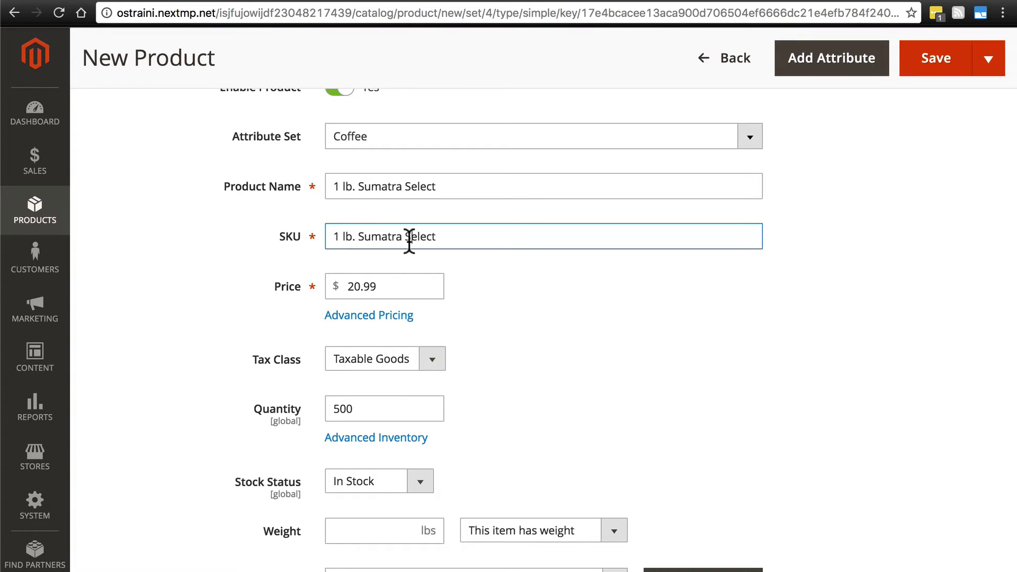
key(BackSpace)
click(358, 236)
key(BackSpace)
key(BackSpace)
key(BackSpace)
- Set the weight to 1 and assign the product to the Coffee category
scroll(492, 290, down, 5)
click(371, 329)
text(1)
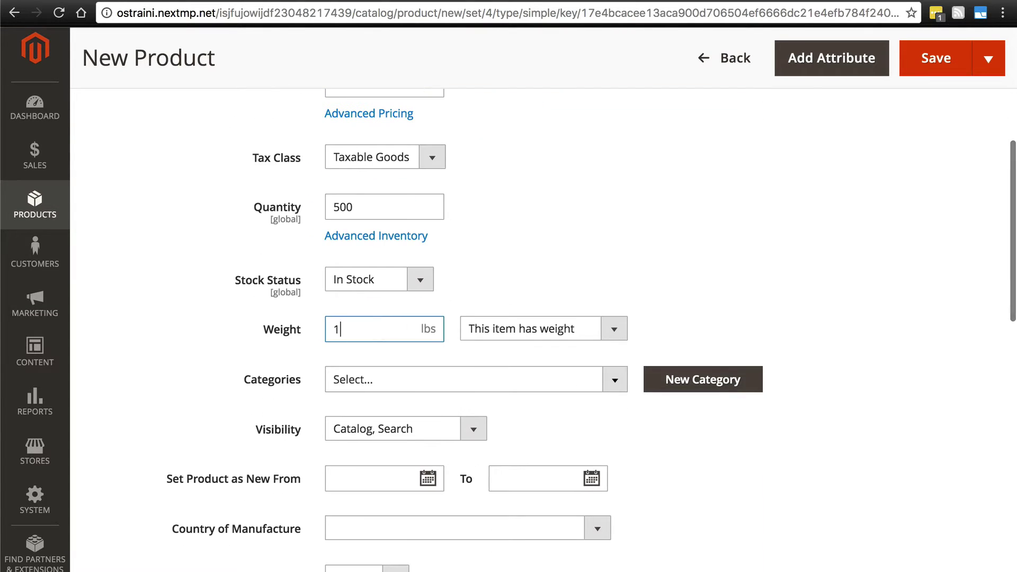
scroll(552, 206, down, 1)
click(614, 339)
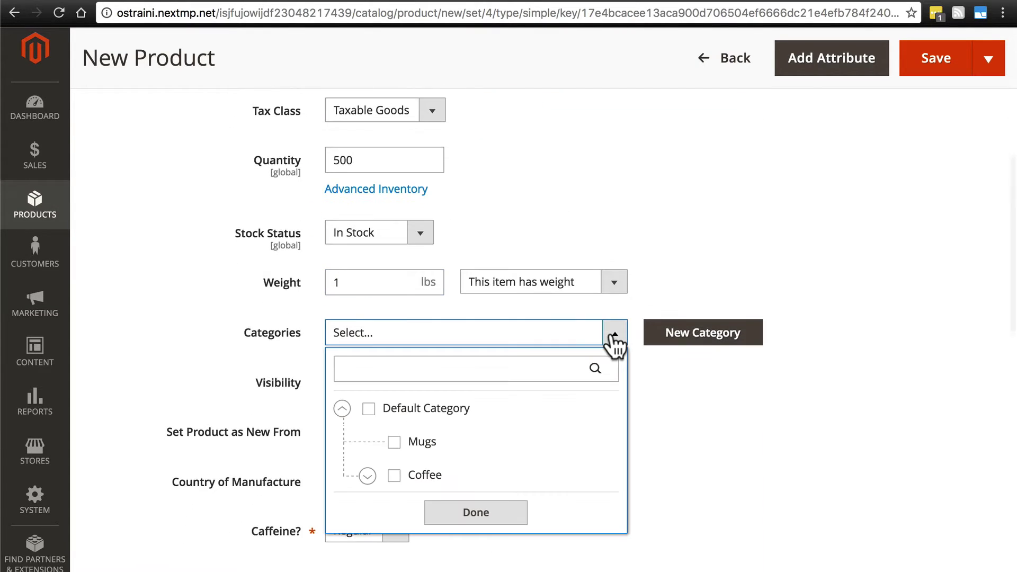
click(399, 475)
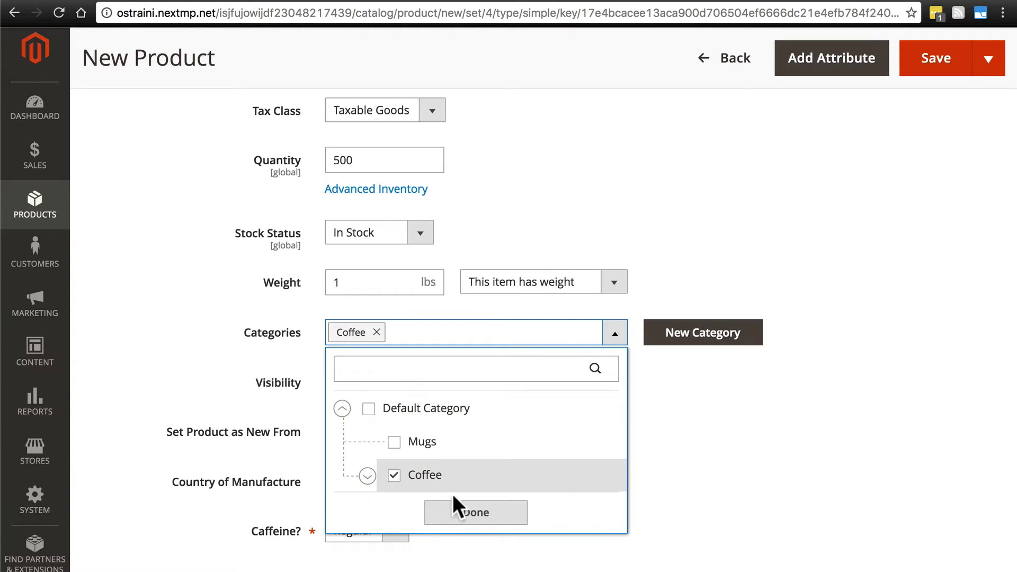
click(458, 509)
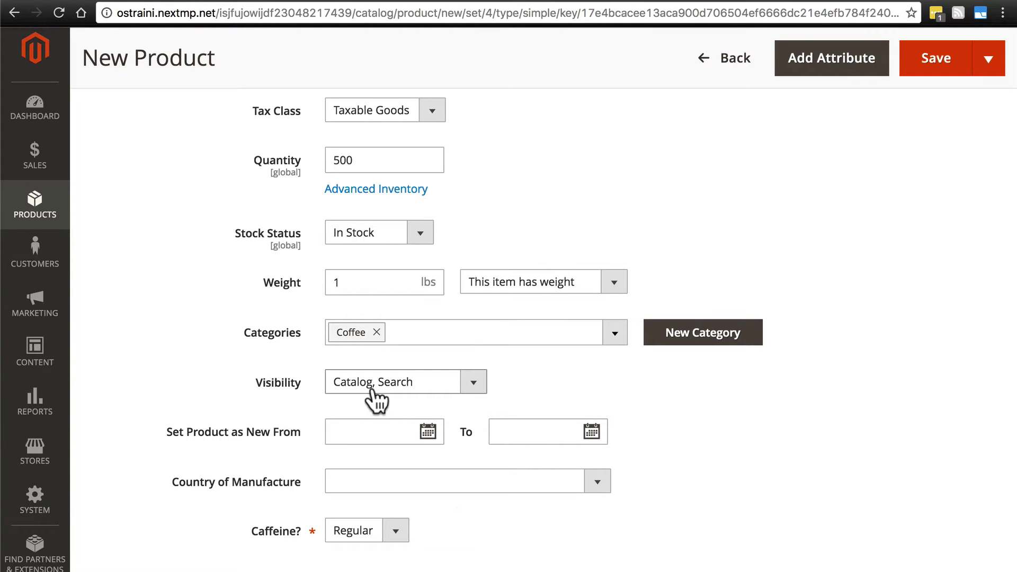
- Keep the caffeine level set to Regular
scroll(653, 413, down, 3)
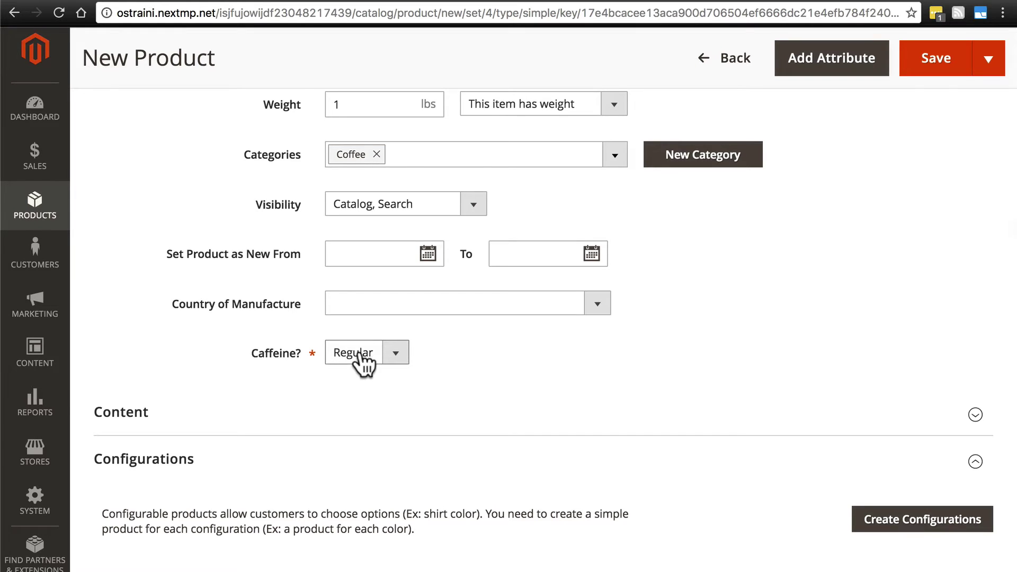
scroll(513, 349, down, 2)
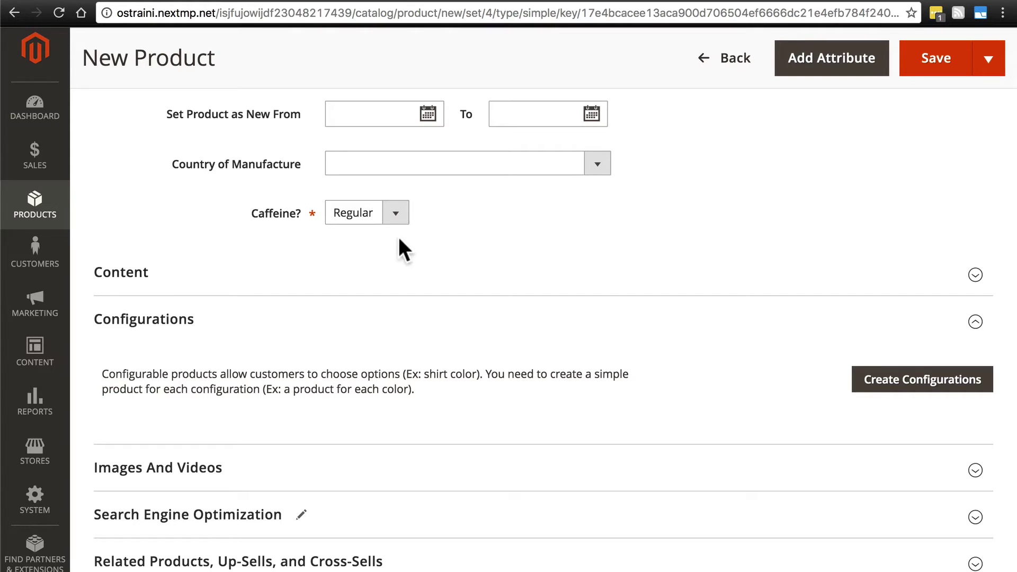
click(395, 213)
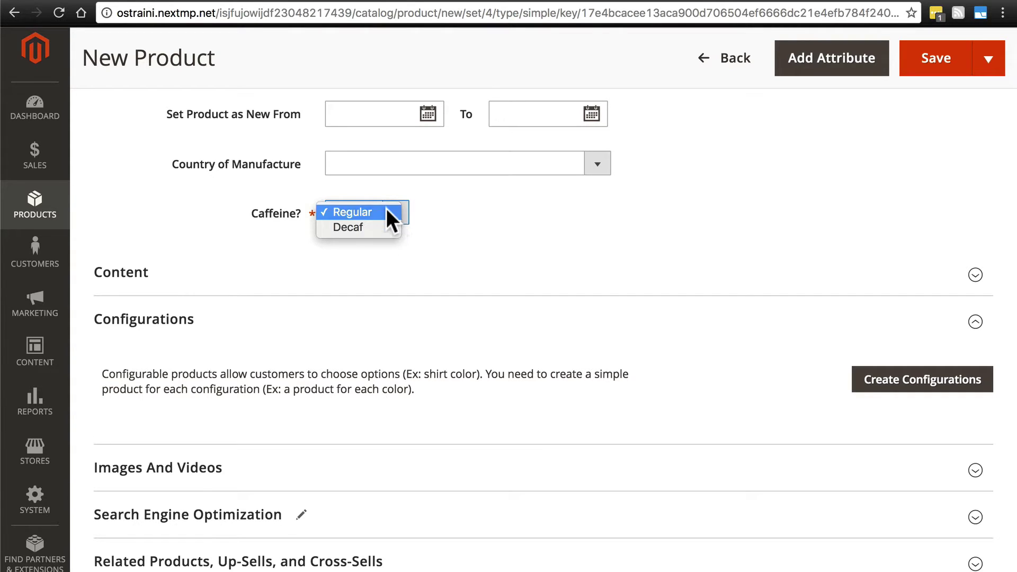
click(386, 210)
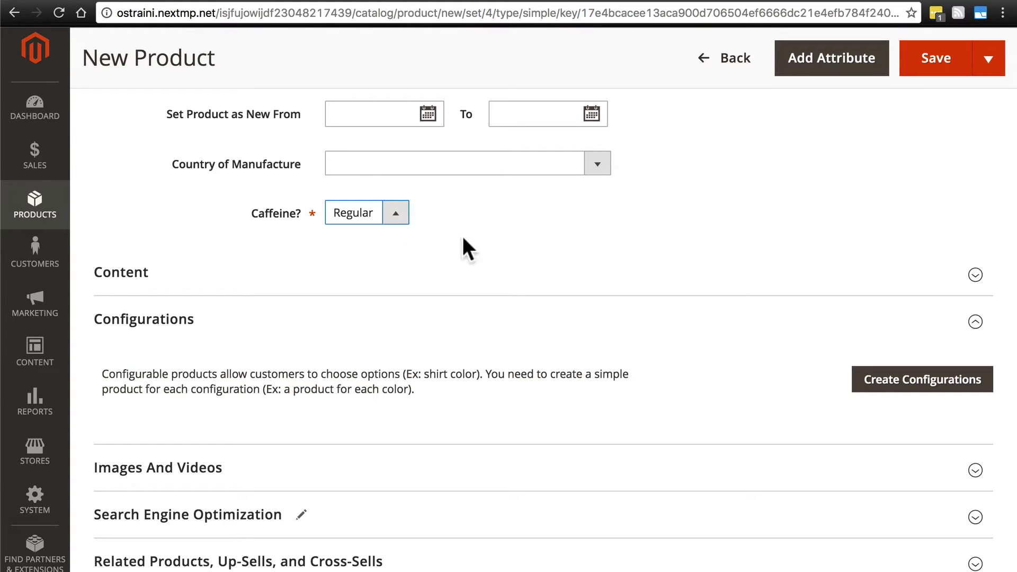
click(480, 231)
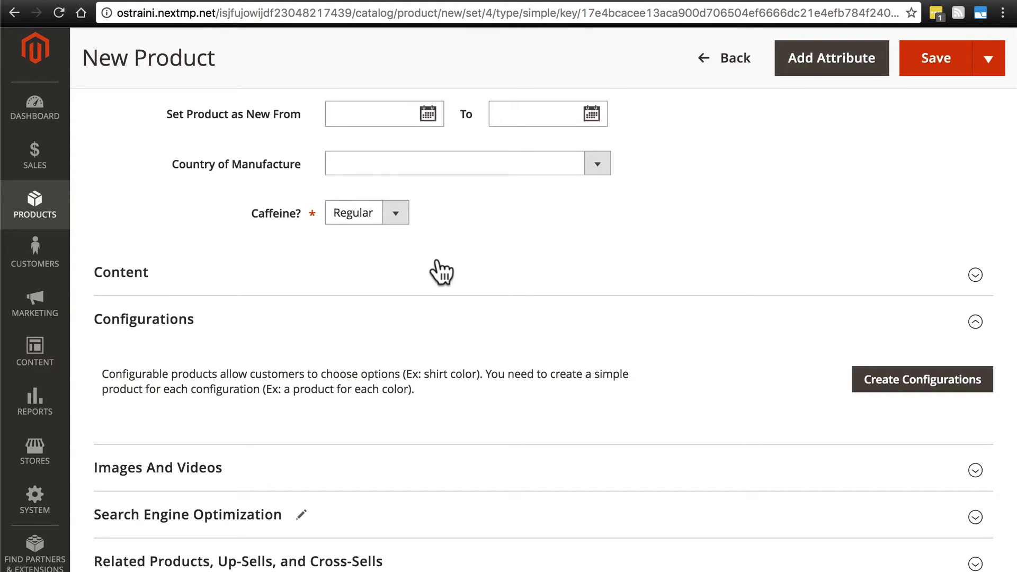
- Expand Content and copy the opening lorem ipsum sentences from the dummy-text site
click(379, 276)
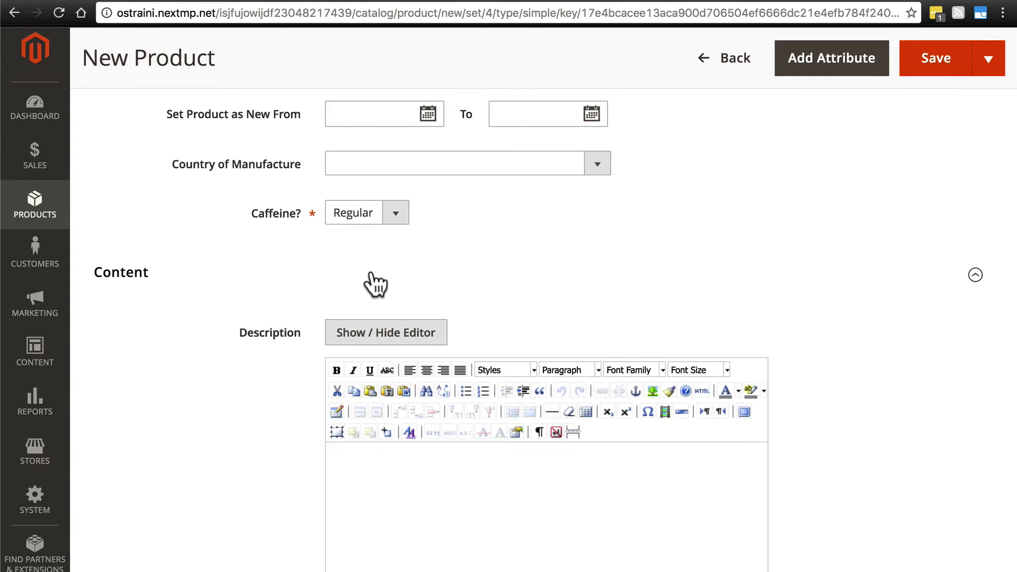
key(ctrl+Tab)
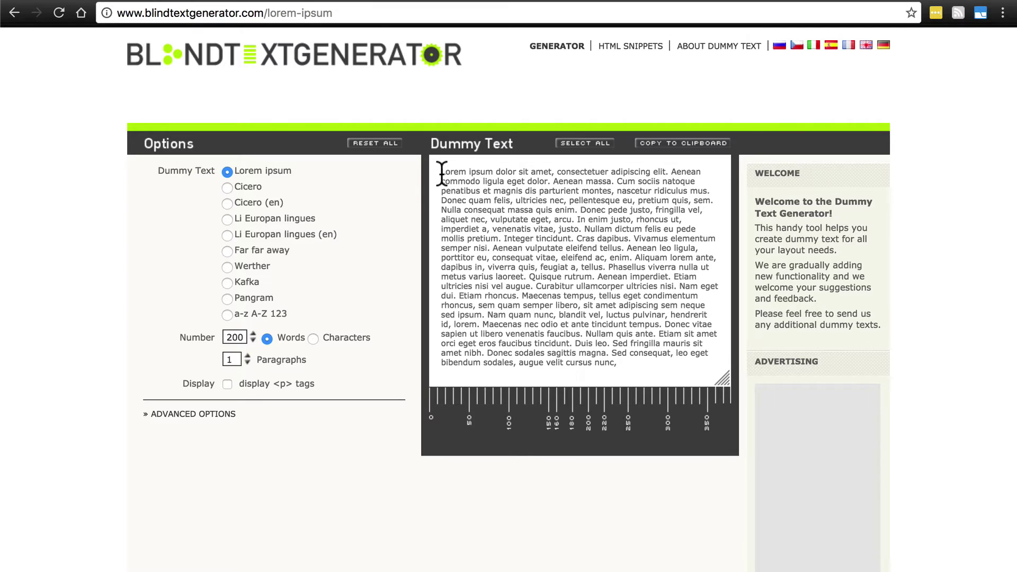
drag(441, 174, 502, 239)
key(super+c)
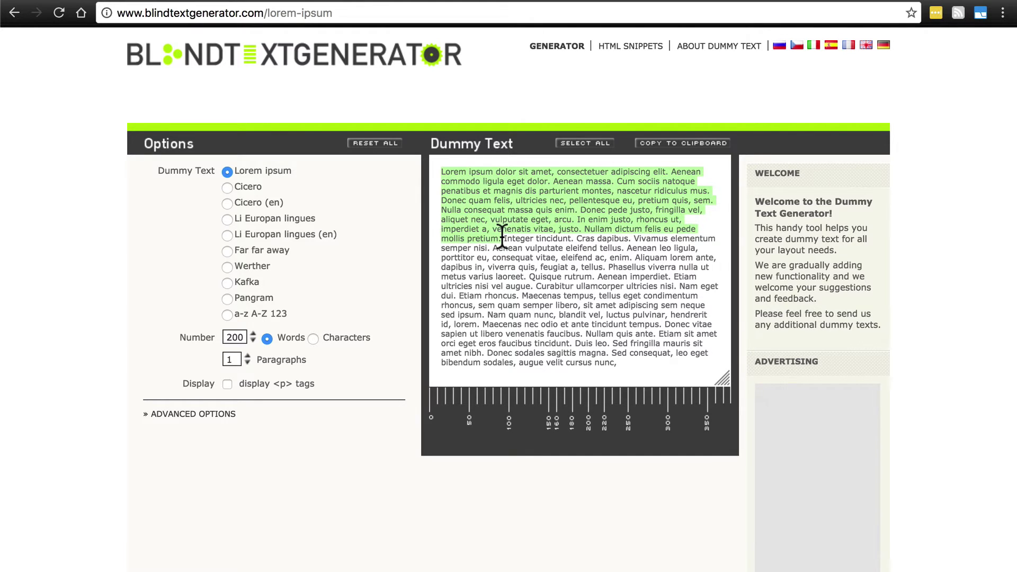
key(super+Tab)
- Paste the lorem ipsum into the short description and trim it to two sentences
key(ctrl+Tab)
scroll(469, 489, down, 7)
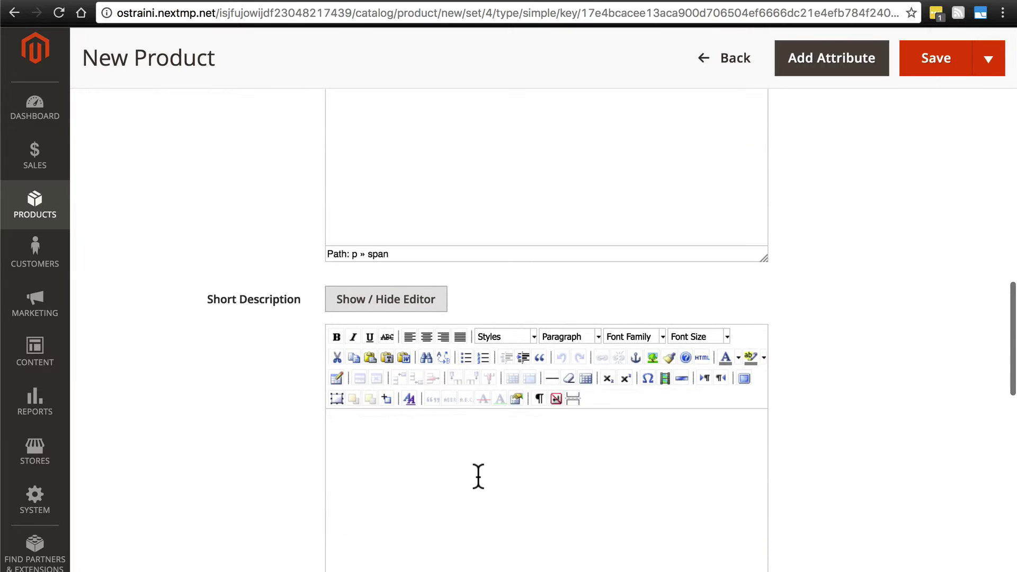
click(359, 429)
scroll(247, 325, down, 5)
key(super+v)
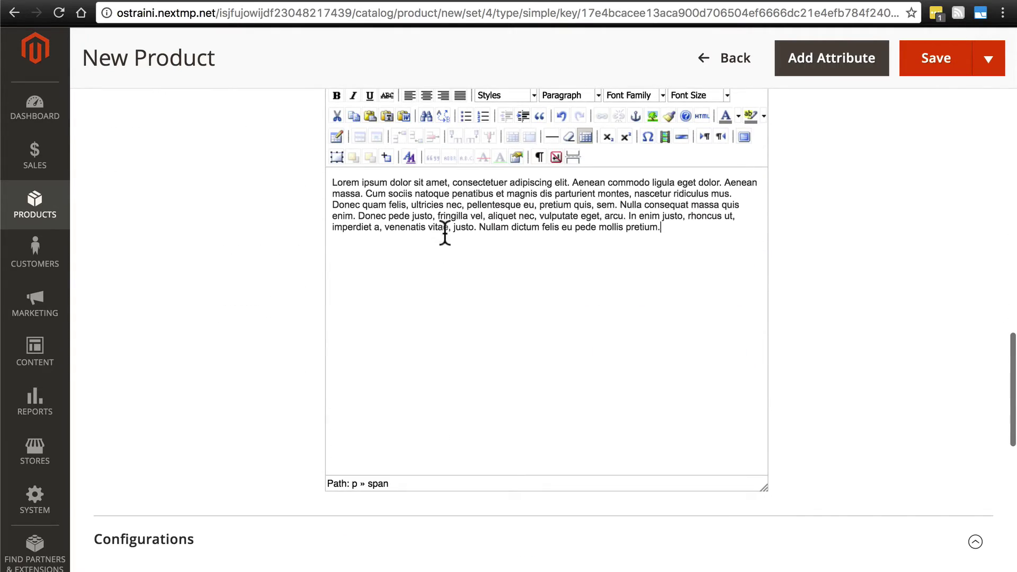
drag(366, 193, 594, 312)
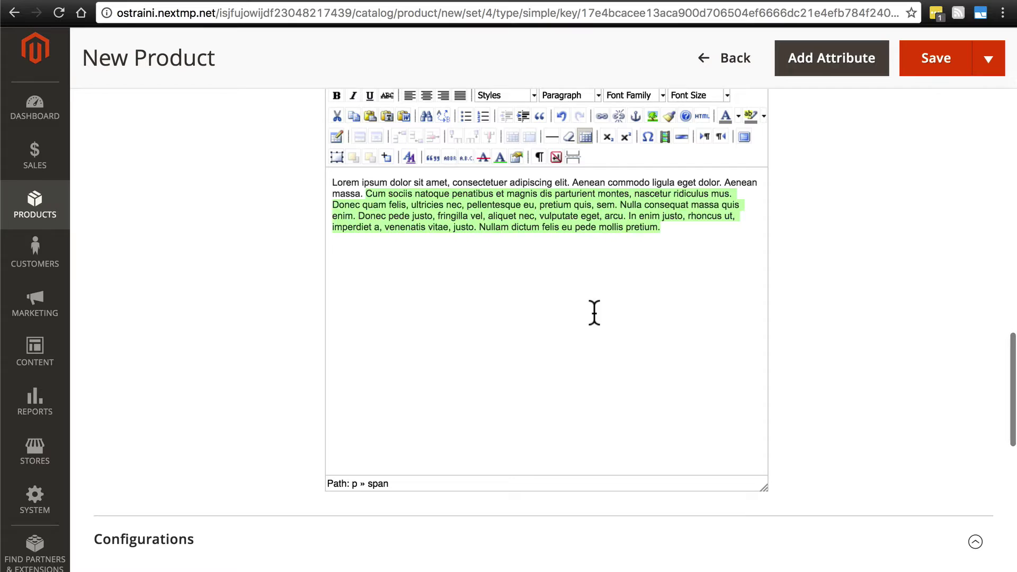
key(BackSpace)
- Upload sumatra.jpg as the product image and expand Search Engine Optimization
scroll(218, 264, down, 8)
click(217, 270)
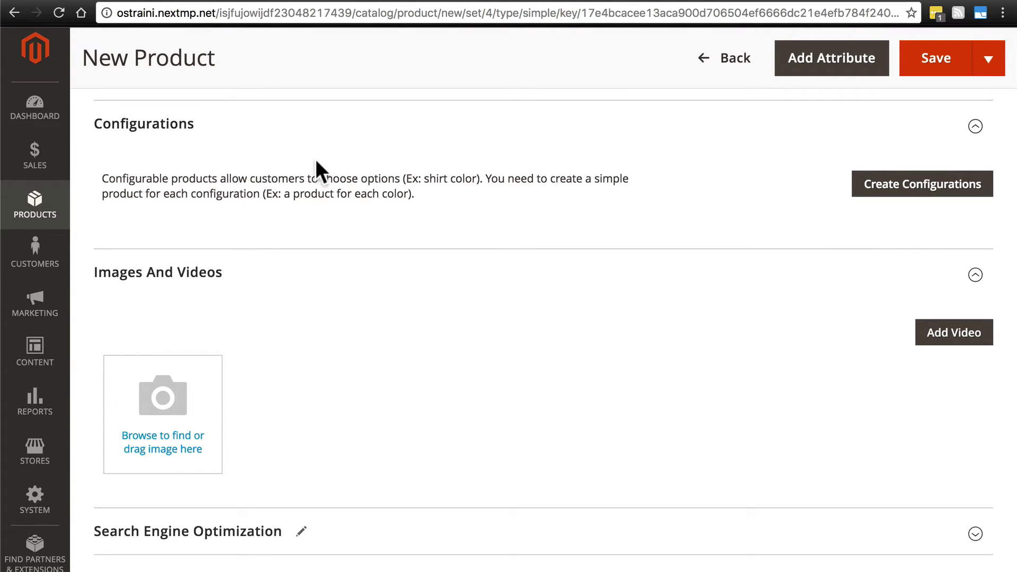
scroll(316, 159, down, 3)
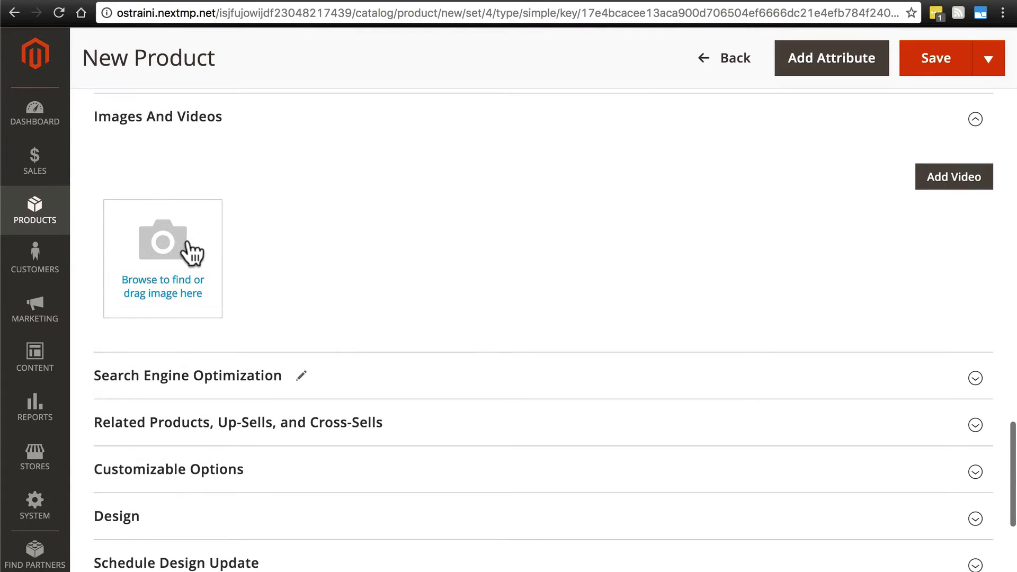
click(154, 249)
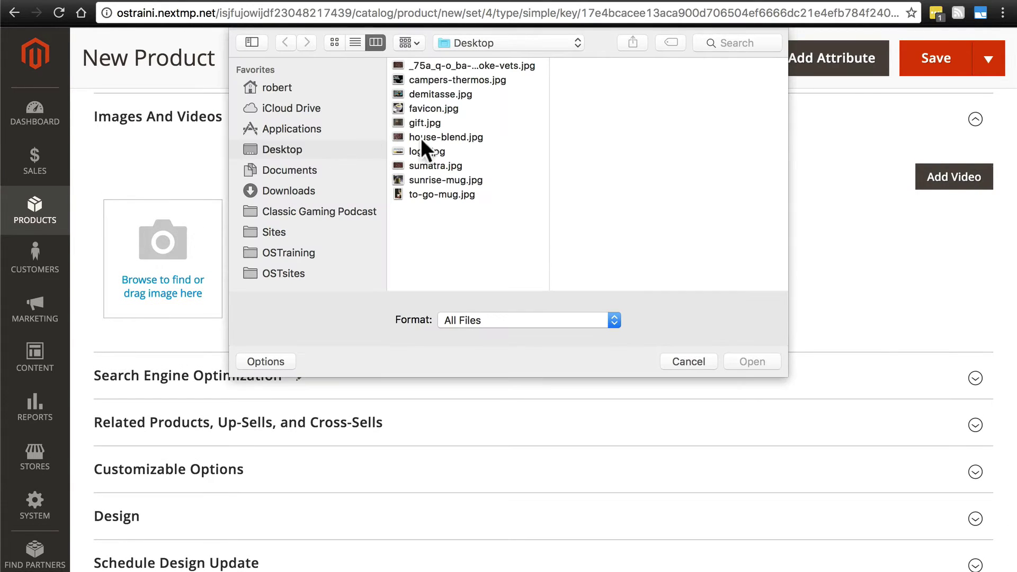
click(429, 166)
click(751, 359)
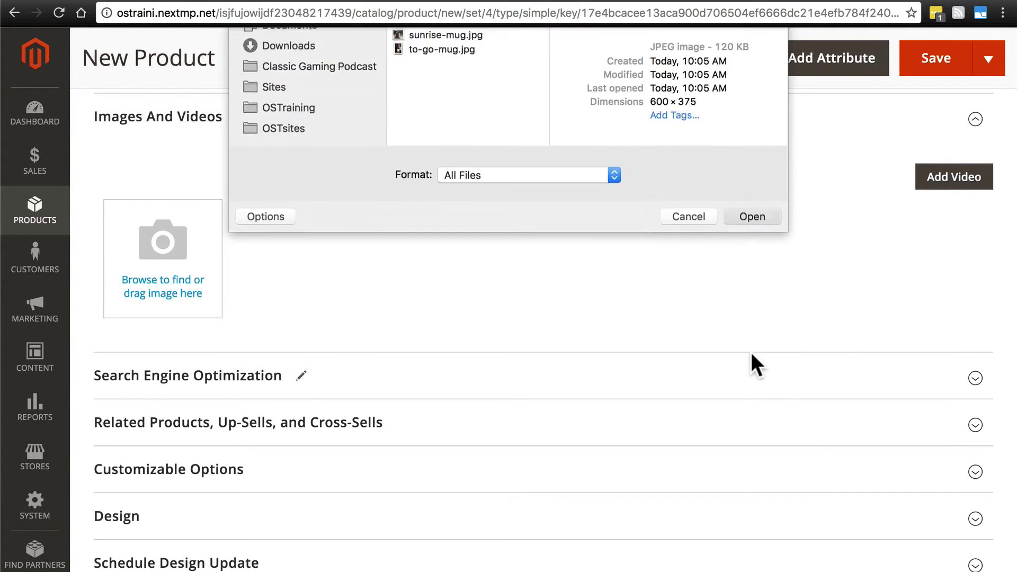
click(751, 358)
scroll(250, 324, down, 3)
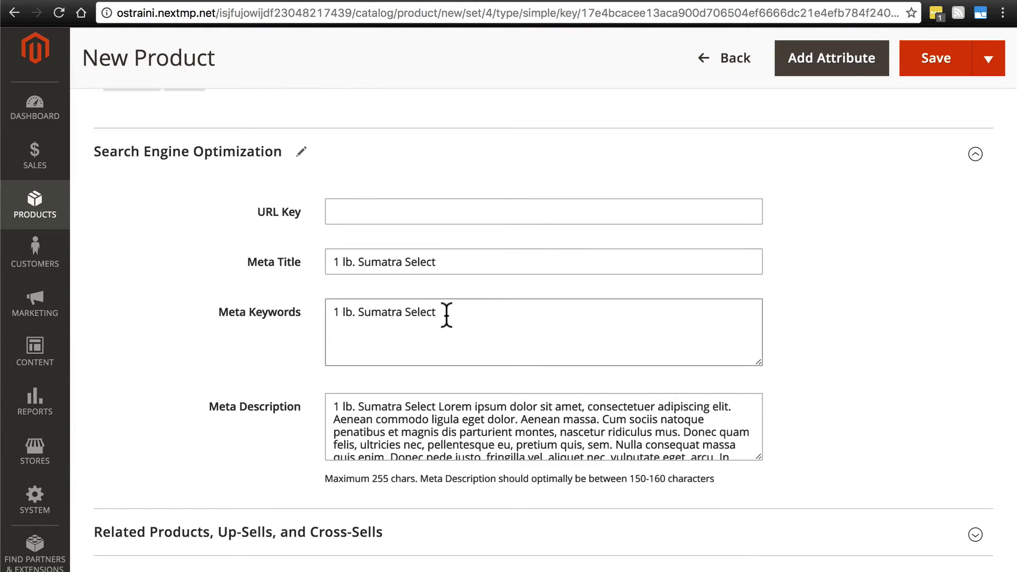
- Replace the meta keywords with 'coffee, Sumatra'
drag(447, 316, 278, 316)
text(coffee, )
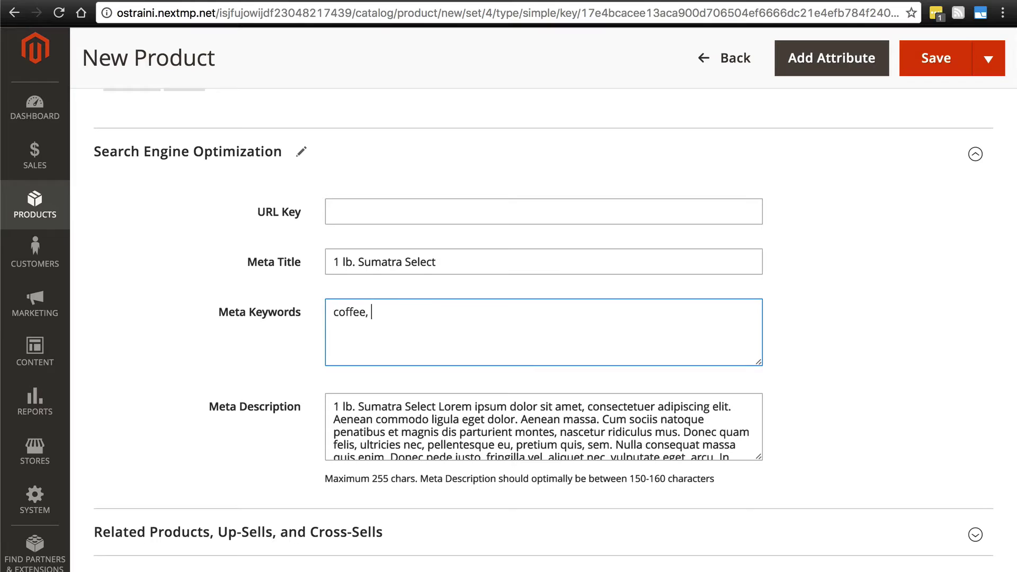
text(Sumatra)
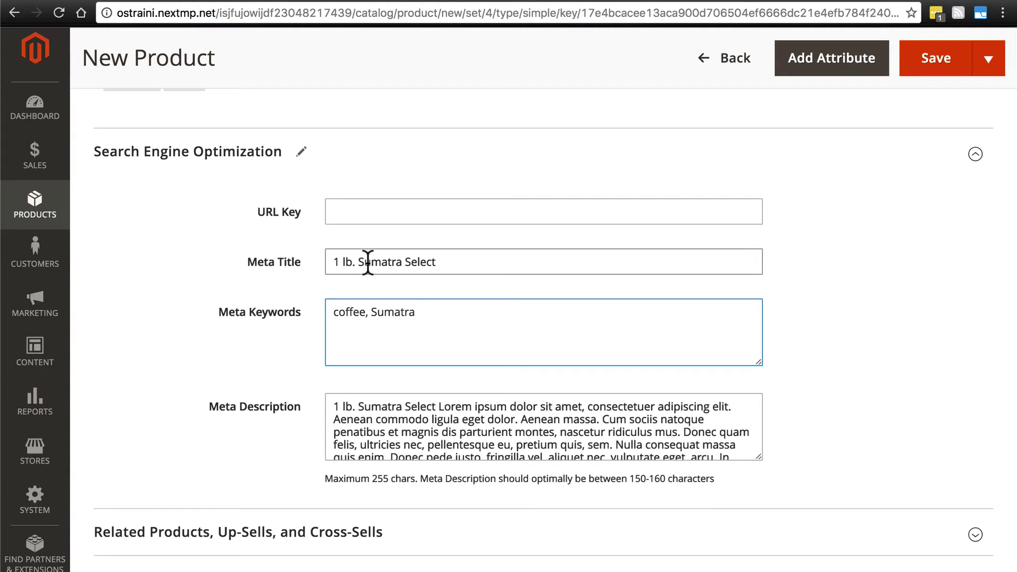
click(368, 263)
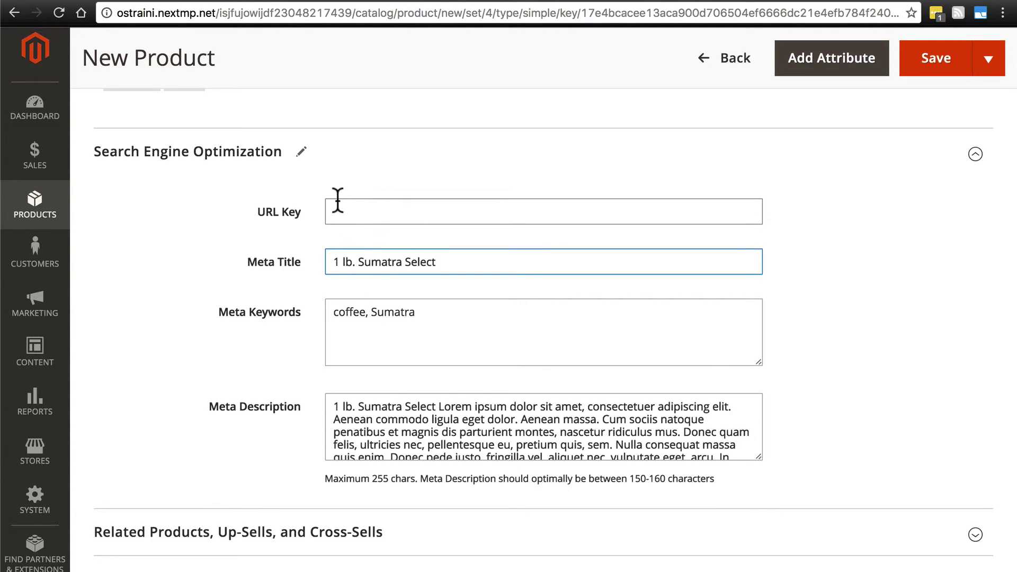
click(361, 211)
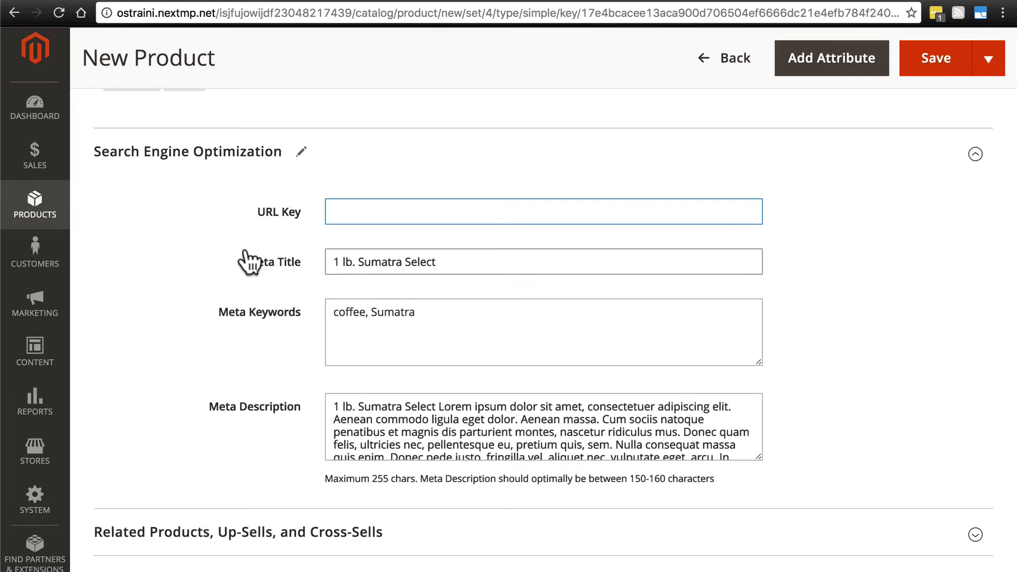
- Trim the meta description to its two opening lorem ipsum sentences, removing the product name
scroll(275, 227, down, 3)
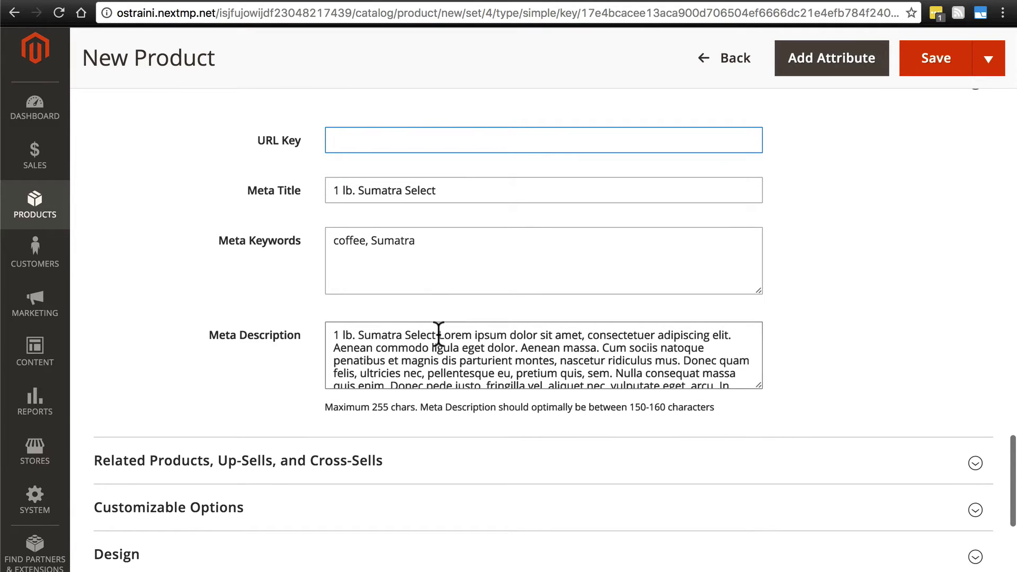
drag(438, 334, 323, 335)
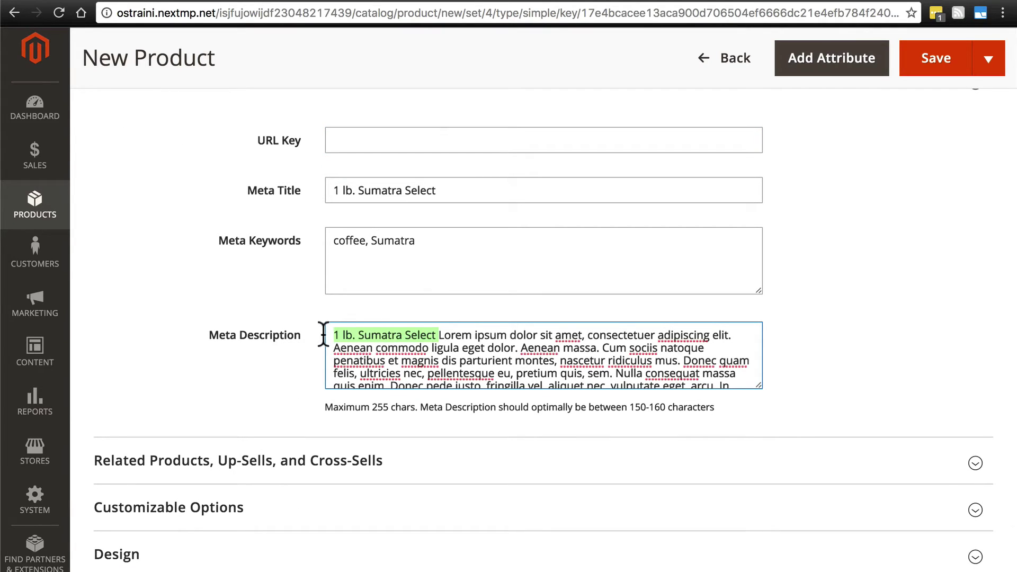
key(BackSpace)
drag(423, 348, 572, 513)
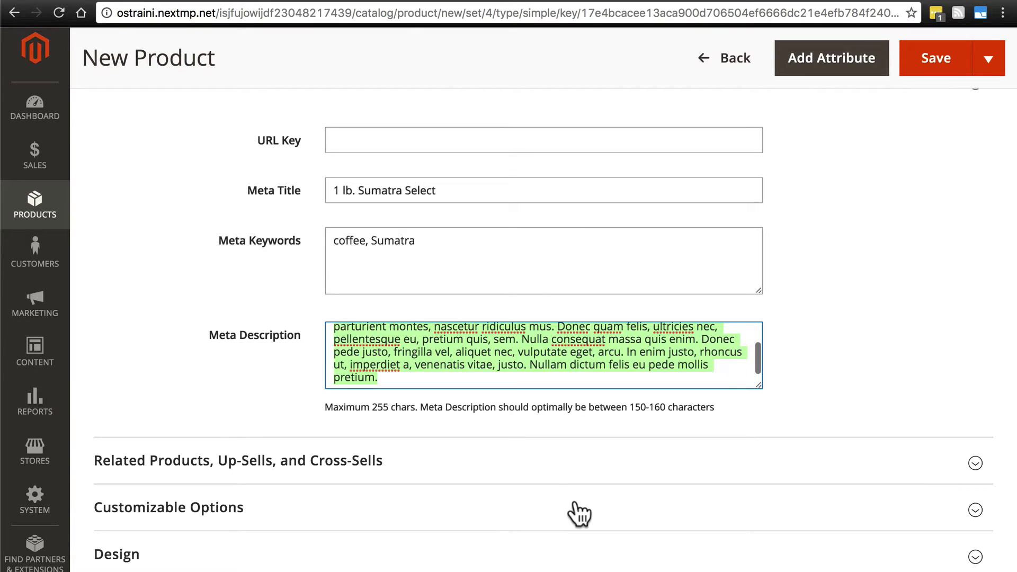
key(BackSpace)
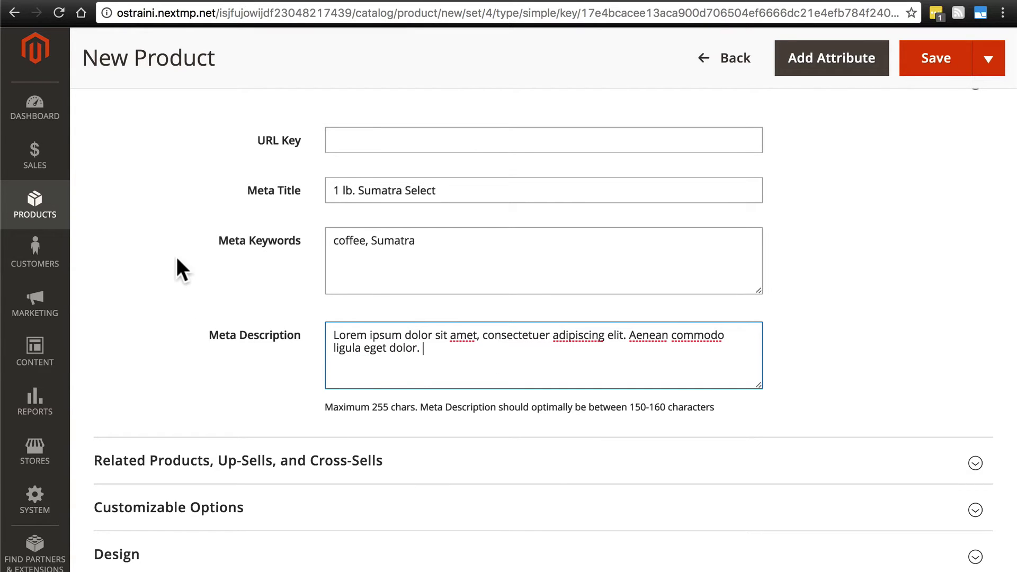
scroll(177, 256, down, 5)
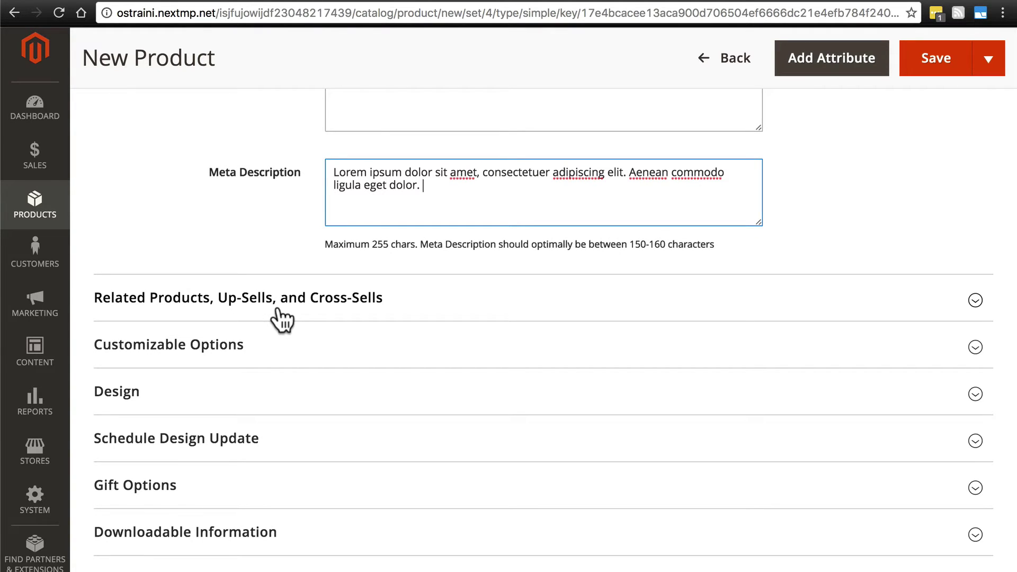
scroll(282, 319, down, 3)
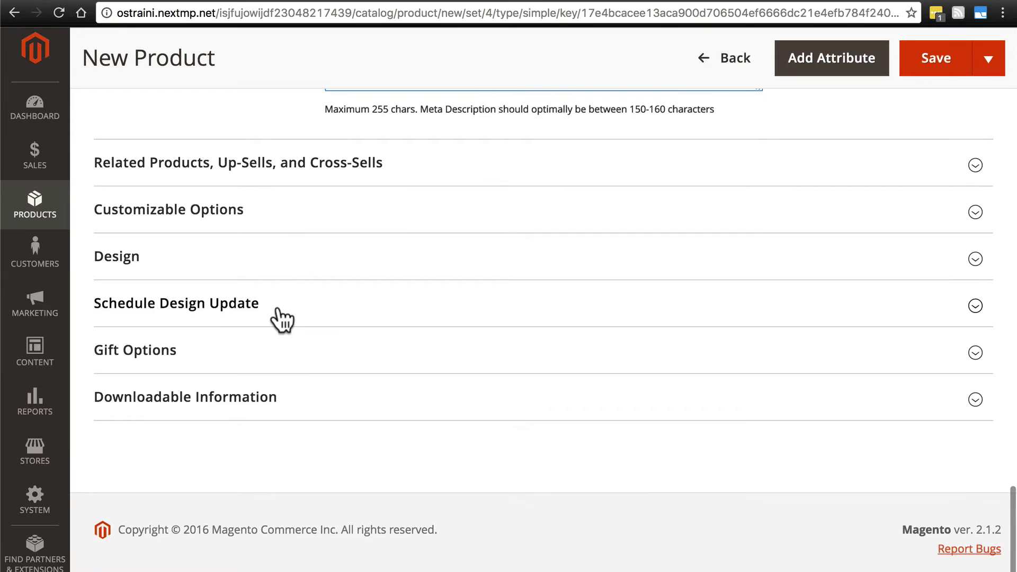
scroll(282, 319, up, 3)
- Save & Close 1 lb. Sumatra Select, returning to the 11-record catalog grid
click(988, 59)
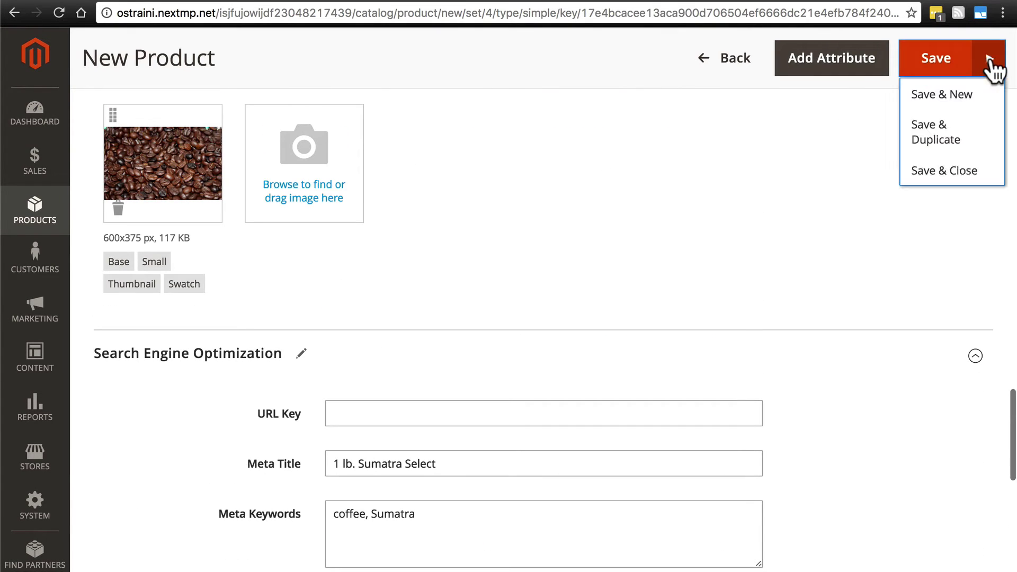
click(943, 178)
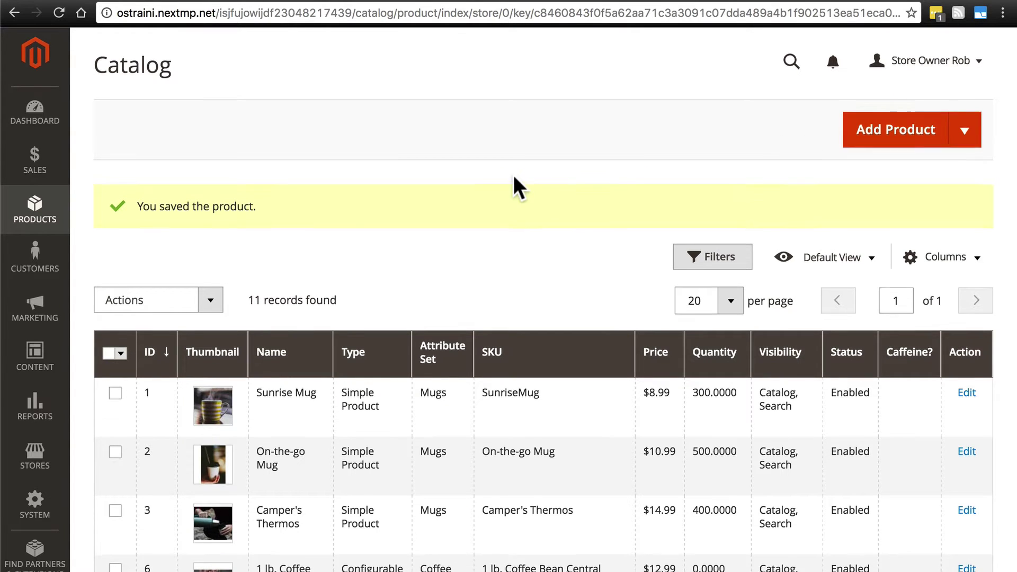
scroll(513, 177, down, 5)
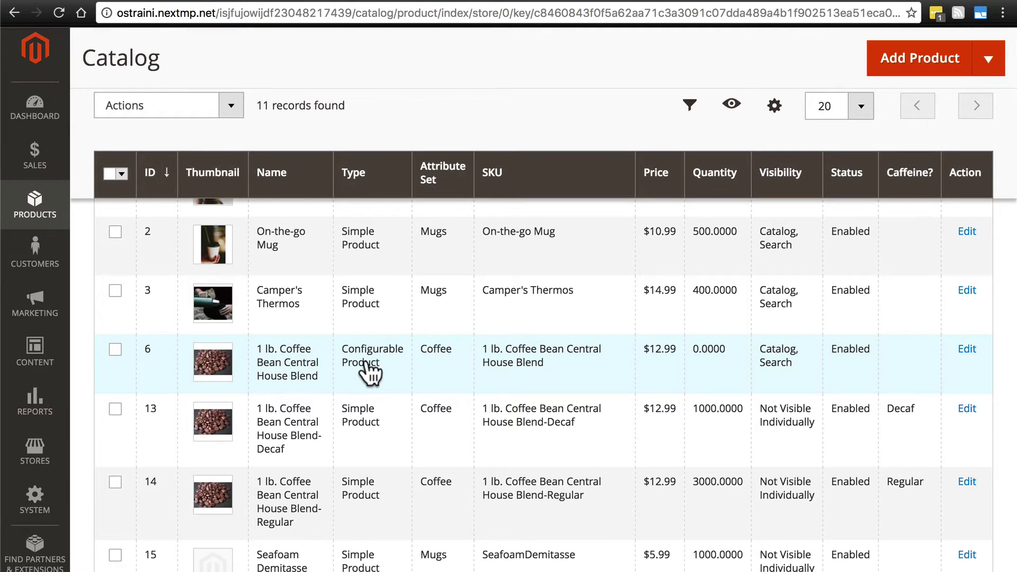
- Edit 1 lb. Coffee Bean Central House Blend and expand Related Products, Up-Sells, and Cross-Sells
click(966, 352)
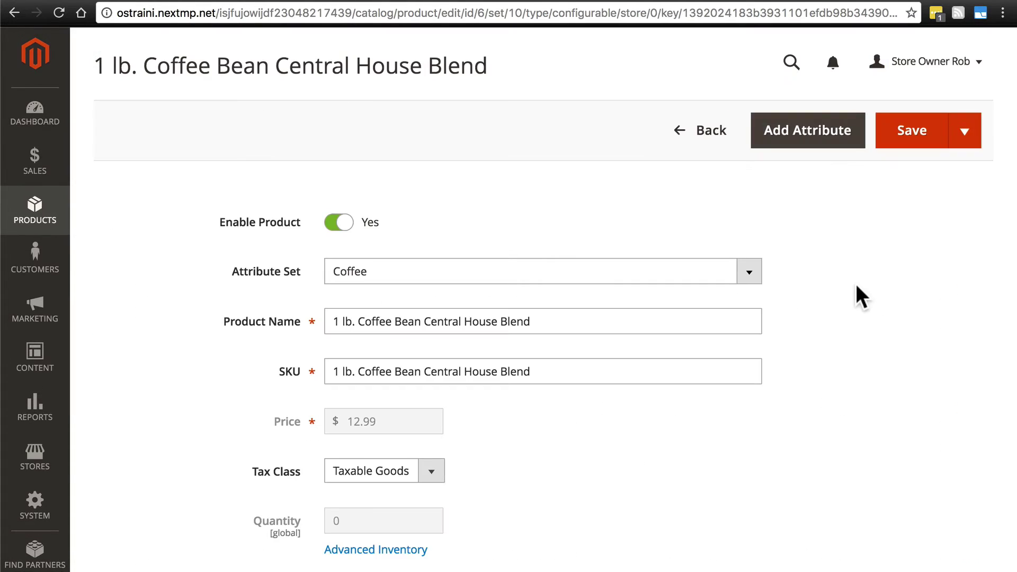
scroll(858, 295, down, 5)
scroll(856, 286, down, 15)
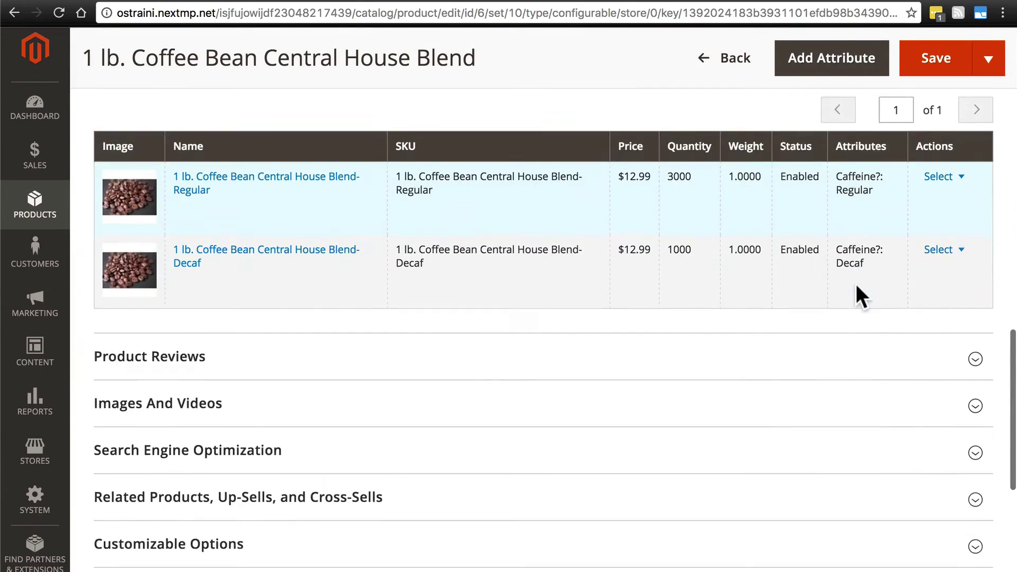
scroll(856, 284, down, 1)
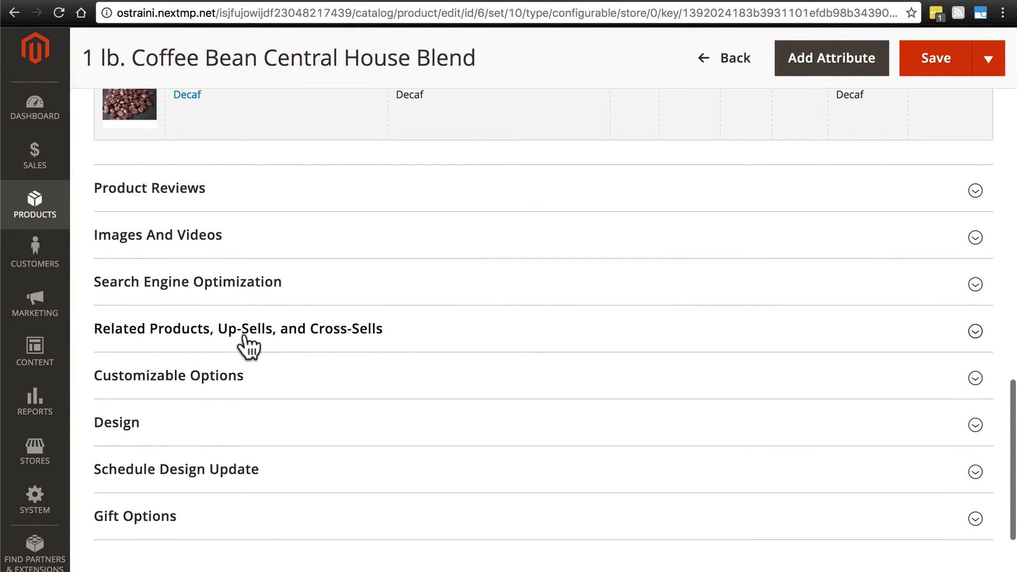
click(214, 345)
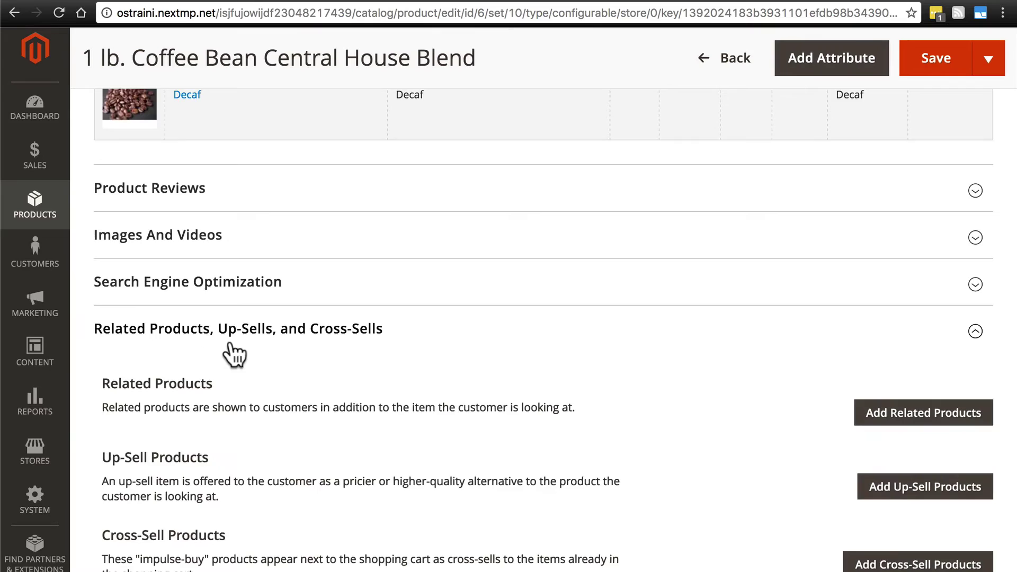
scroll(340, 356, down, 3)
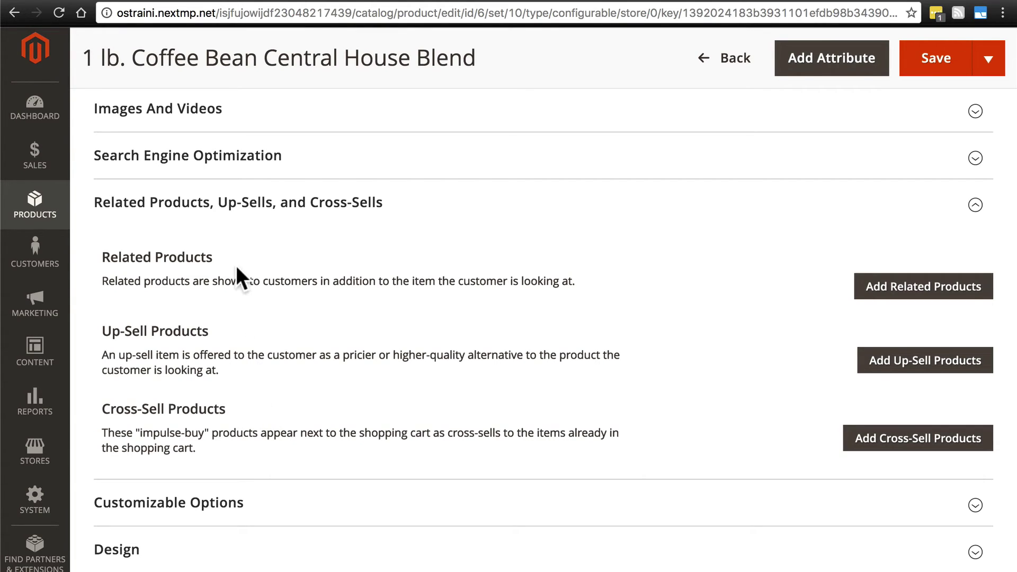
- Tick On-the-go Mug and Camper's Thermos in Add Related Products and add them
click(877, 290)
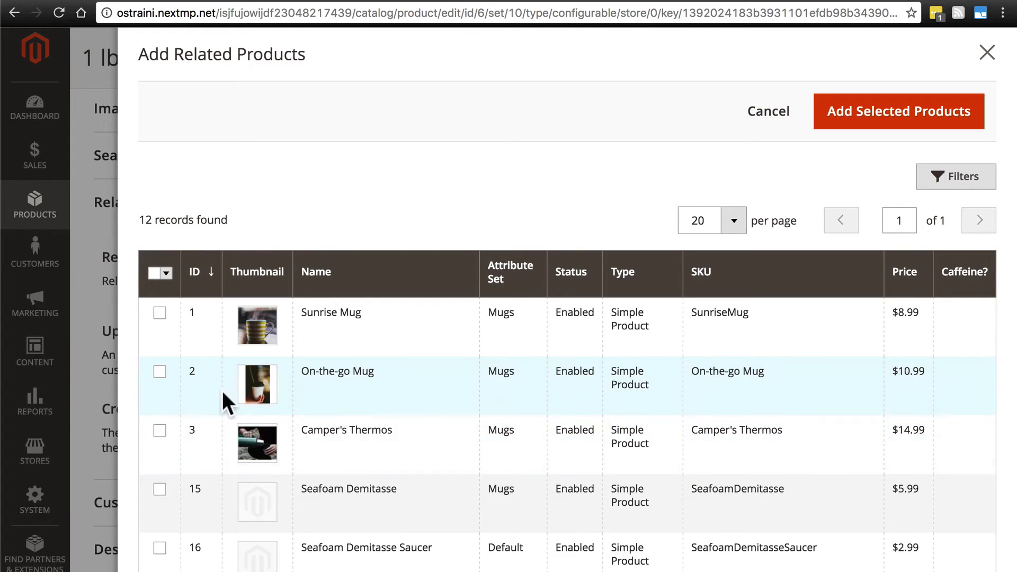
click(160, 372)
click(160, 431)
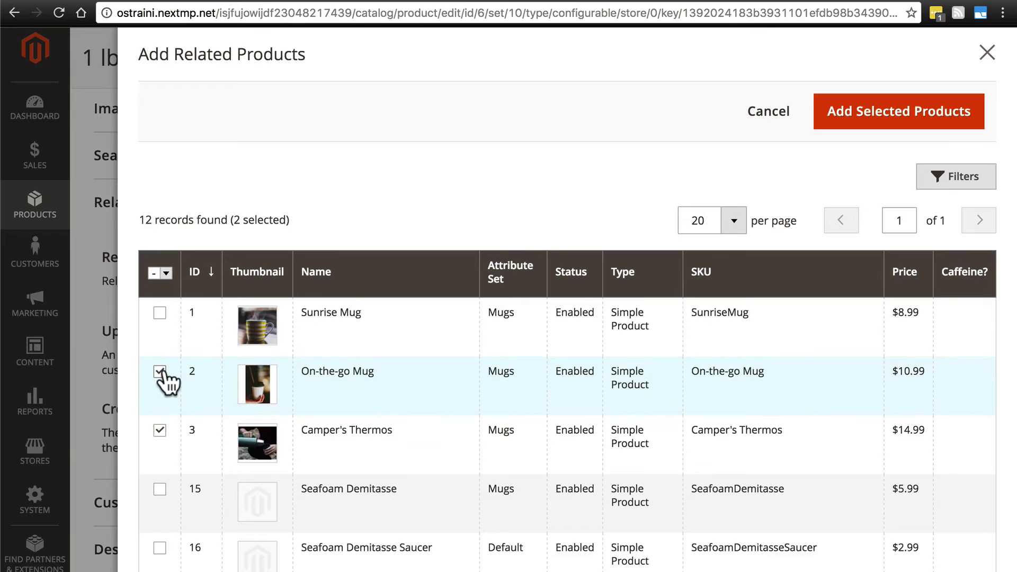
click(863, 121)
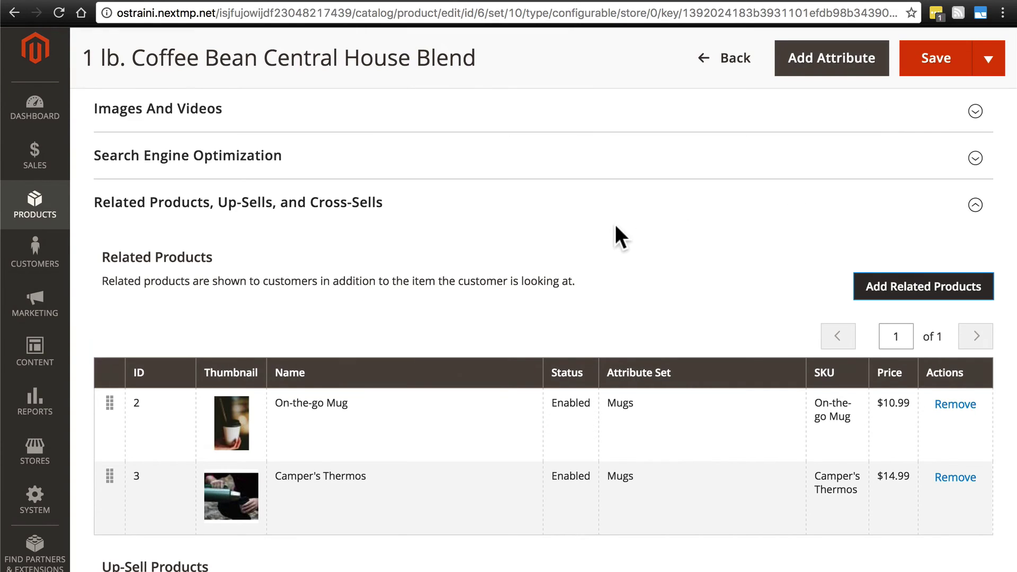
- Tick 1 lb. Sumatra Select in Add Up-Sell Products and add it
scroll(614, 225, down, 3)
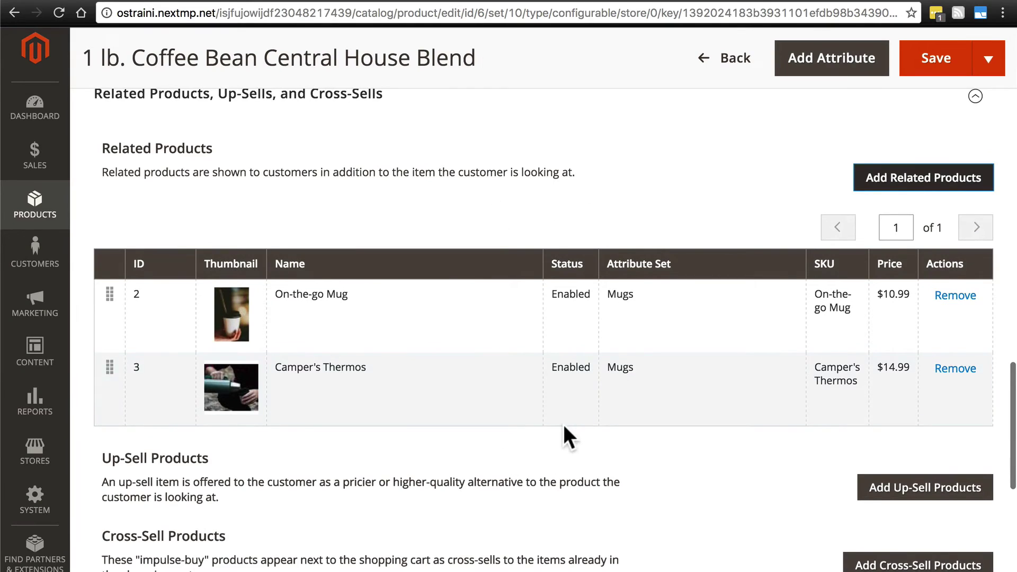
scroll(563, 425, down, 3)
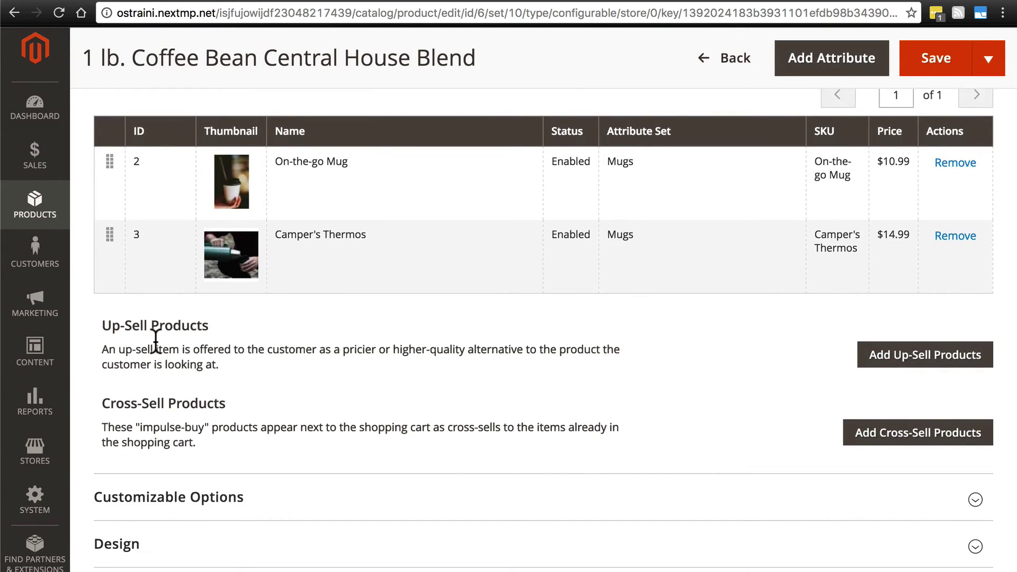
click(914, 354)
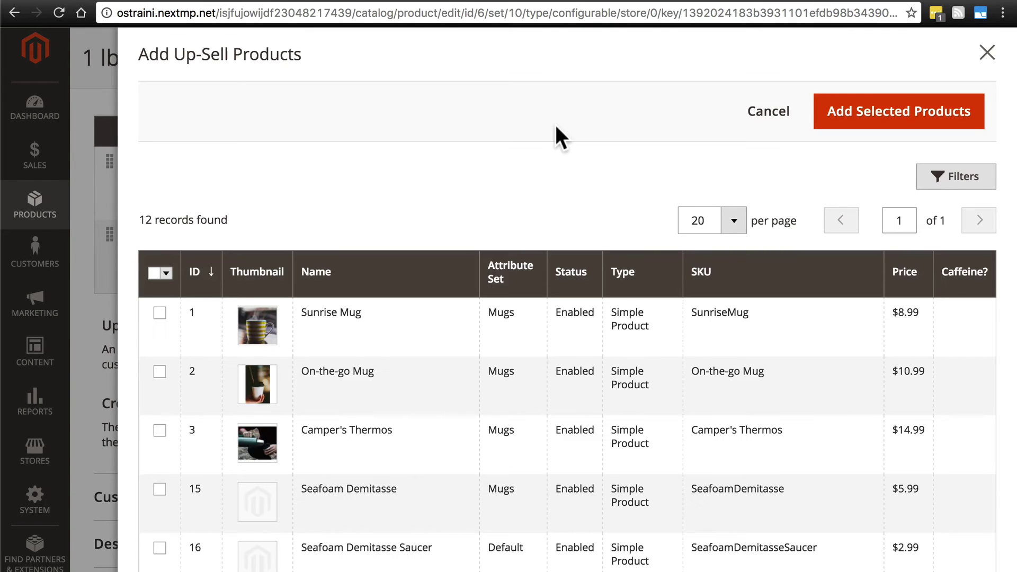
scroll(555, 128, down, 5)
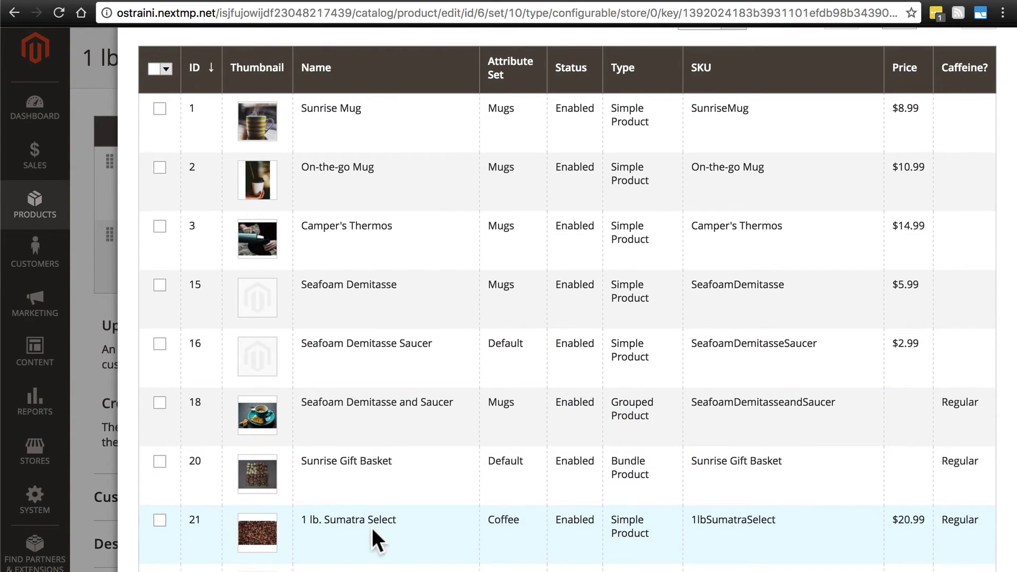
click(159, 520)
scroll(659, 374, up, 4)
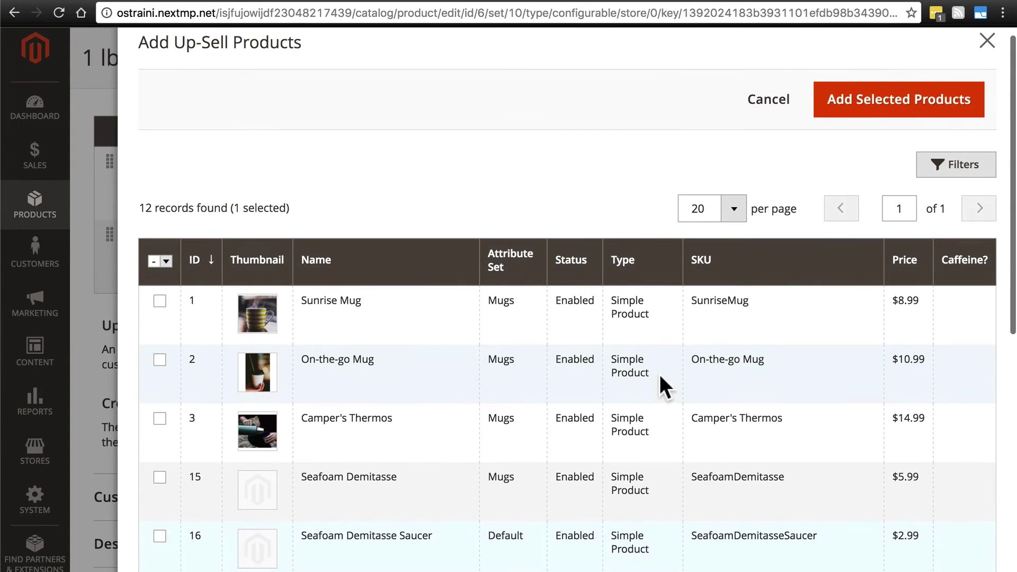
click(908, 106)
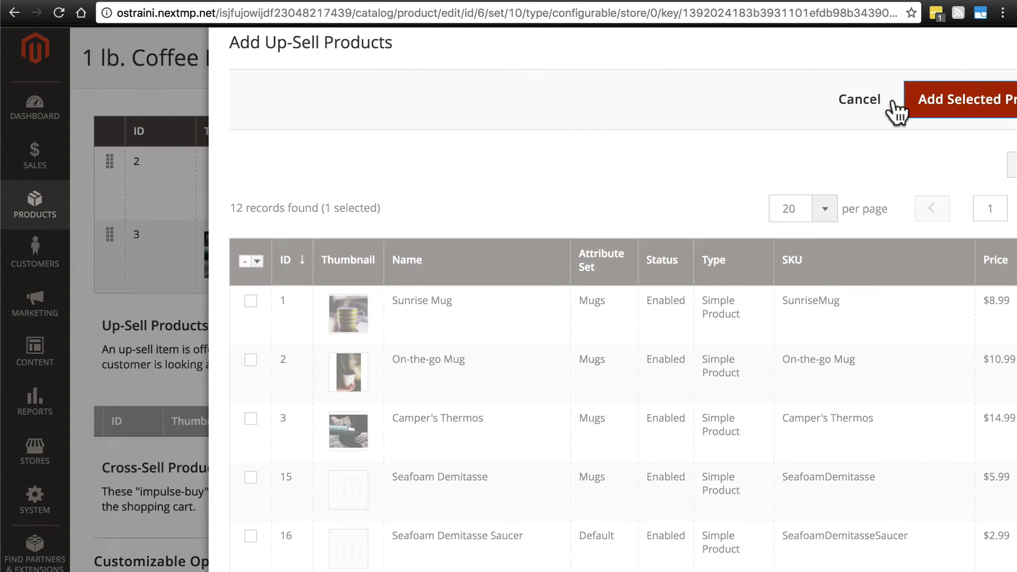
scroll(535, 306, down, 2)
- Tick Sunrise Mug in Add Cross-Sell Products and add it as a cross-sell
scroll(536, 307, down, 1)
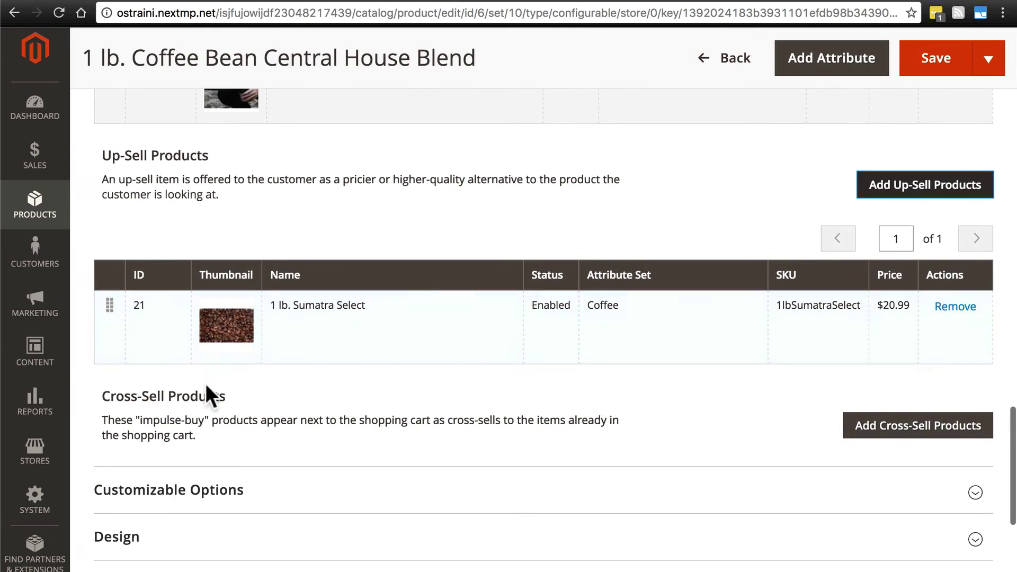
click(881, 421)
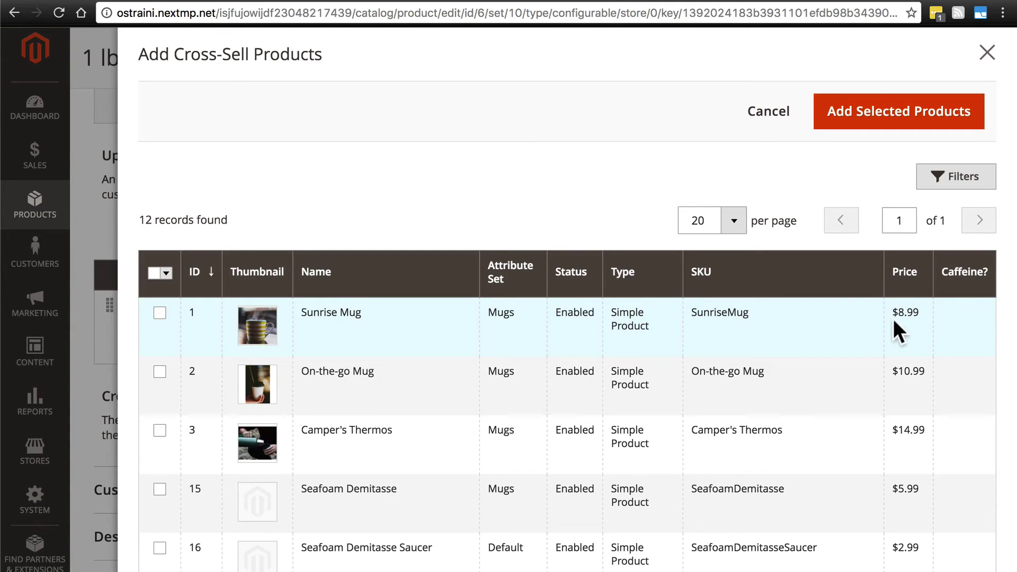
click(160, 314)
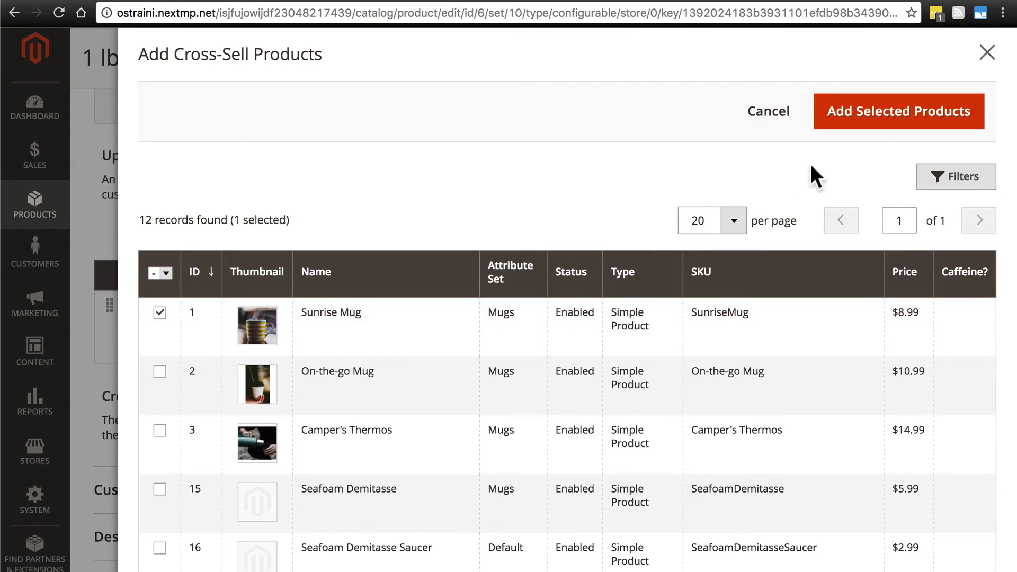
click(877, 119)
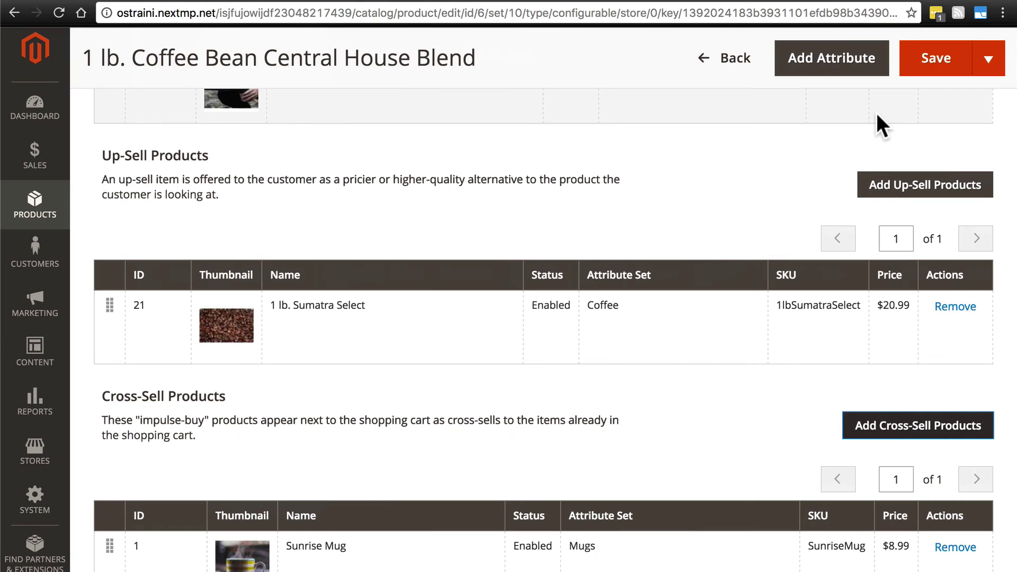
- Save & Close the House Blend with its related, up-sell and cross-sell links
scroll(667, 342, up, 3)
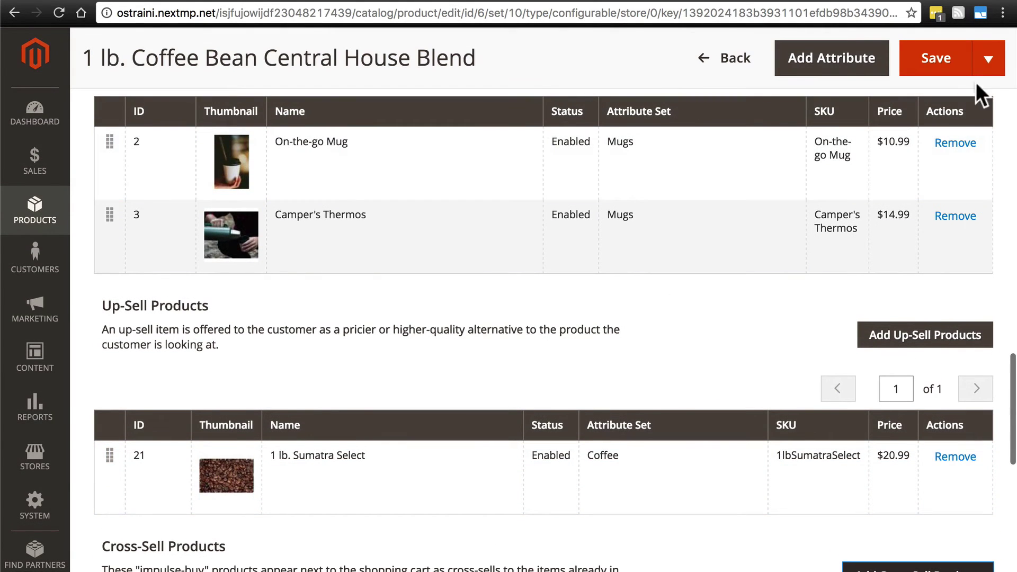
click(987, 59)
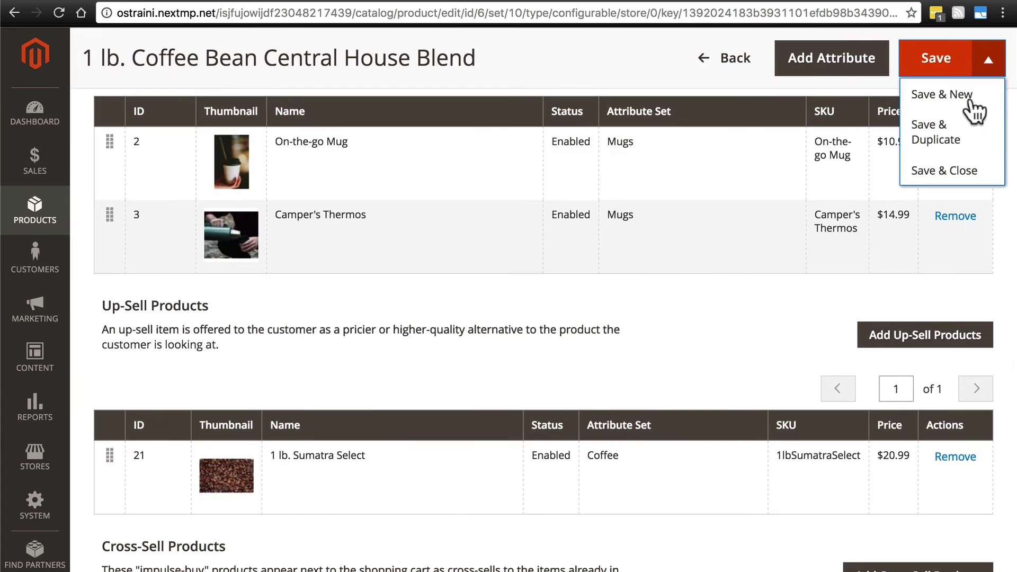
click(936, 171)
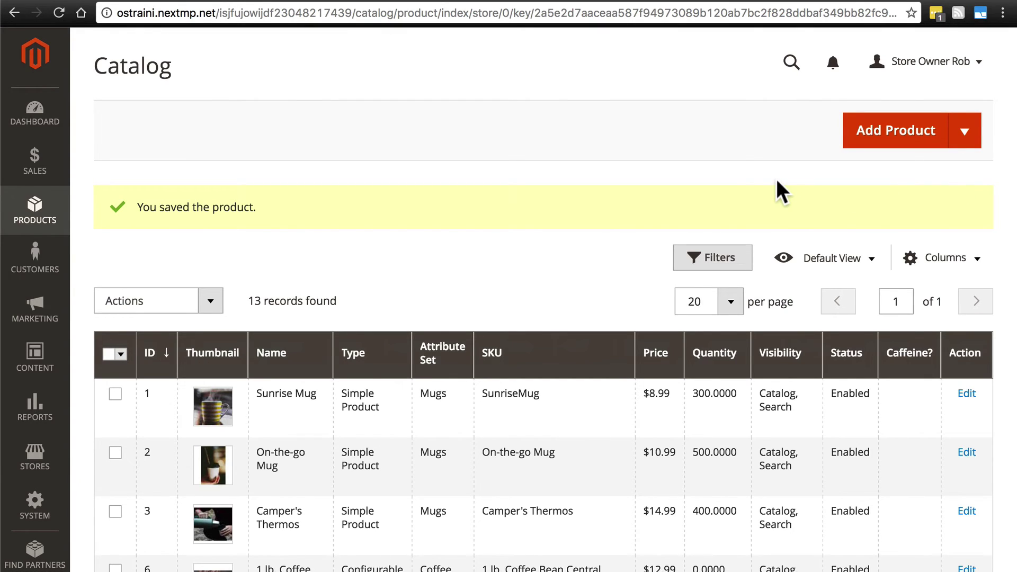
- Open the storefront Customer View in a new browser tab
click(973, 62)
right_click(860, 118)
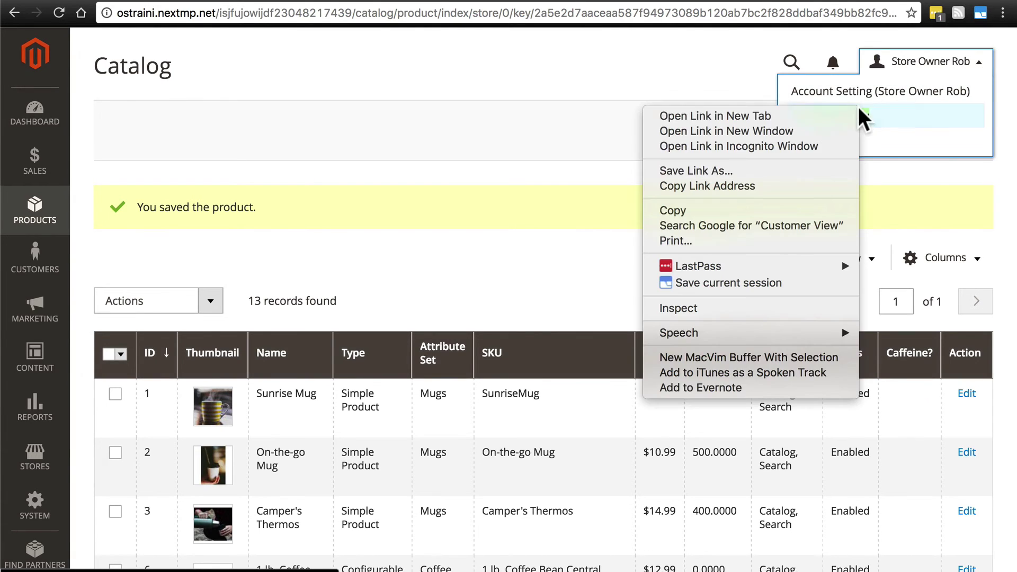
click(823, 118)
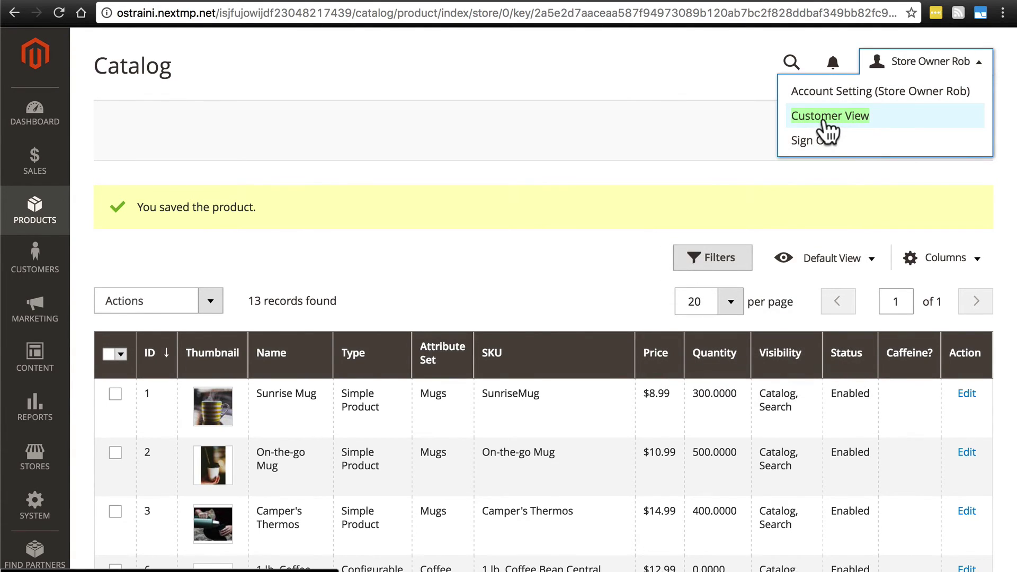
- Switch to Customer View and browse the Coffee category to the 1 lb. House Blend product page
click(824, 118)
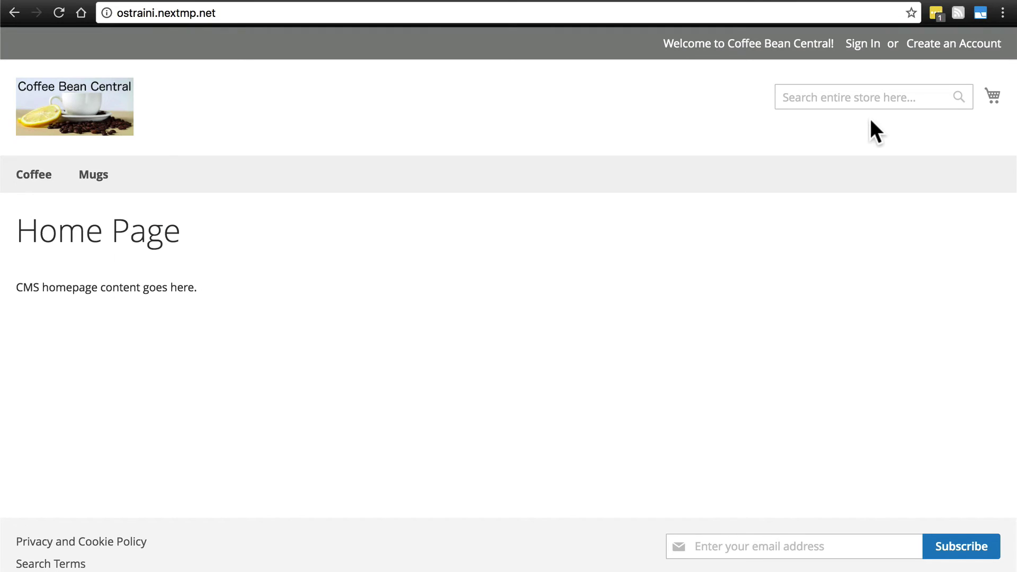
click(32, 180)
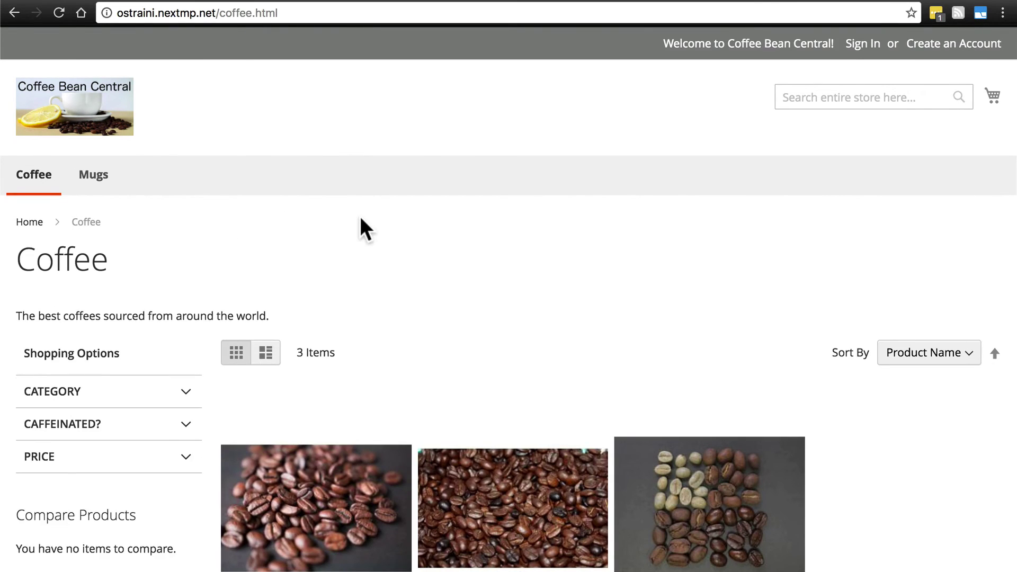
scroll(360, 217, down, 3)
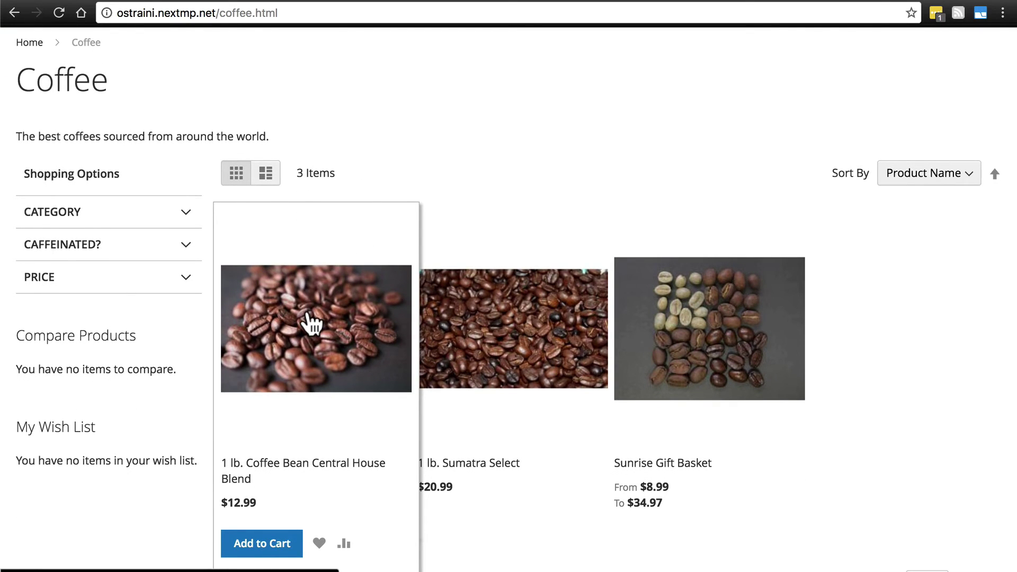
click(327, 321)
- Review the caffeination options, then tick On-the-go Mug under House Blend's Related Products
scroll(561, 174, down, 3)
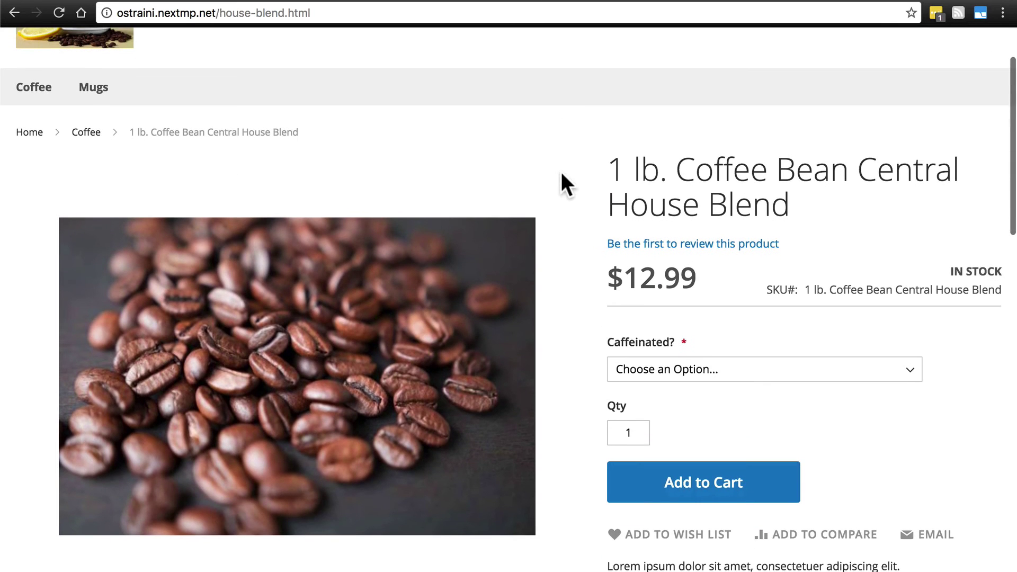
click(665, 370)
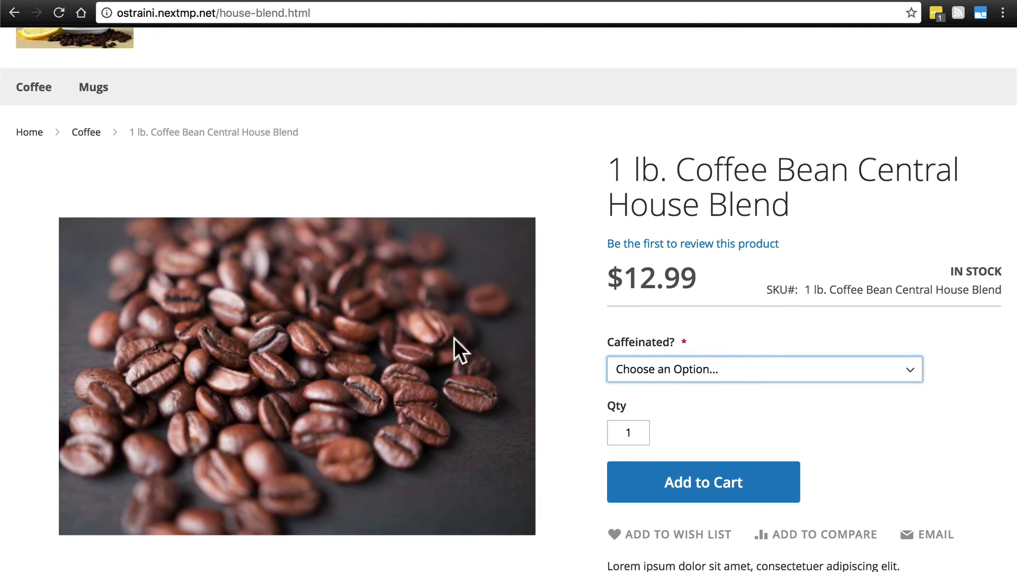
scroll(570, 237, down, 10)
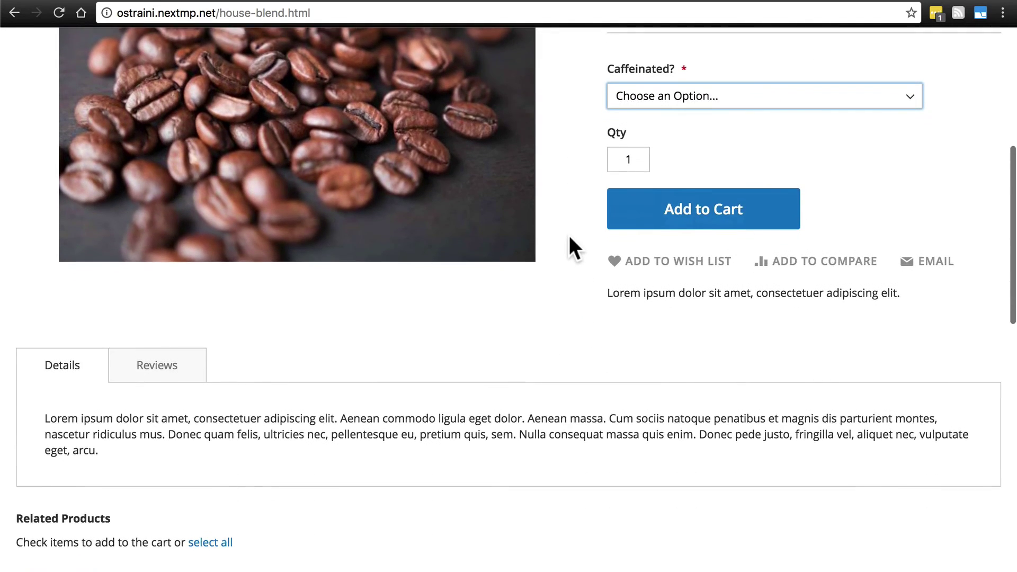
scroll(569, 235, down, 5)
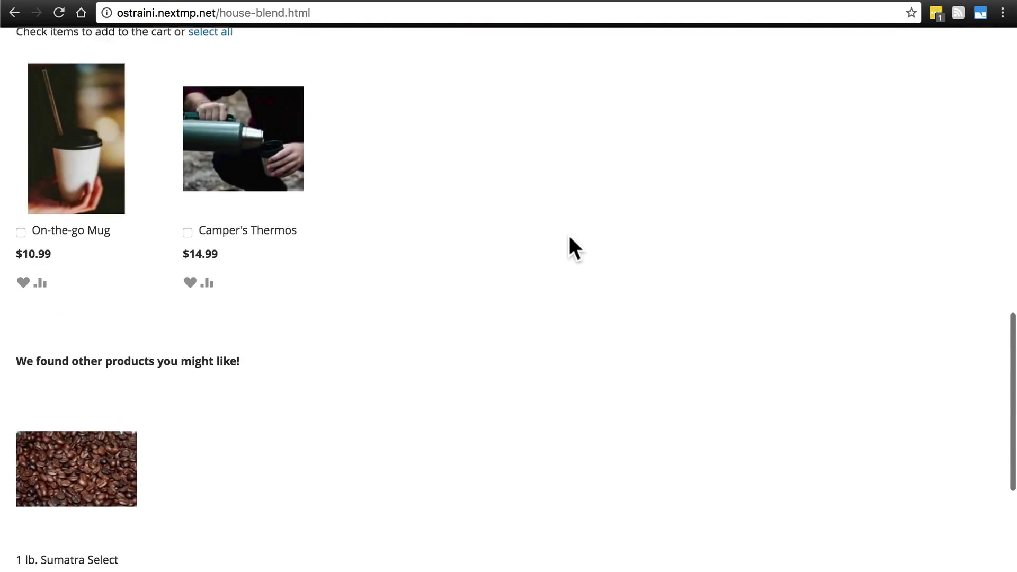
scroll(568, 235, up, 1)
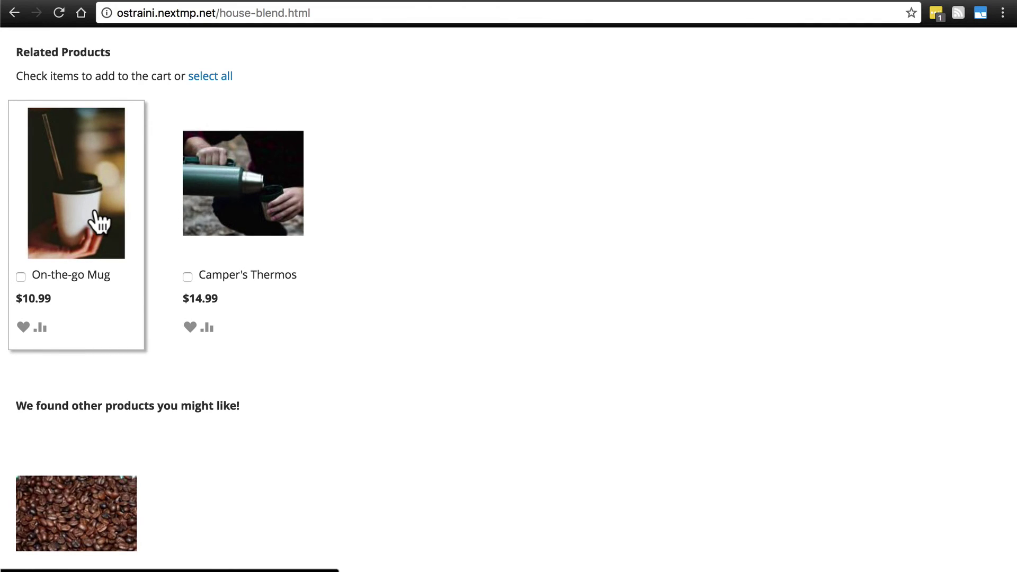
click(20, 276)
scroll(318, 336, down, 3)
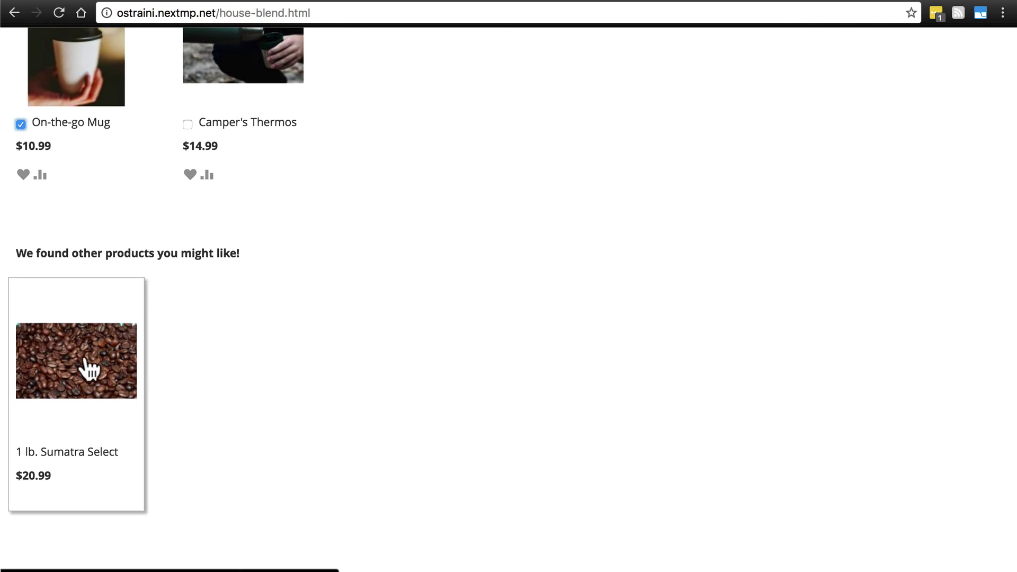
- Set Caffeinated? to Regular and add House Blend plus On-the-go Mug to the cart
scroll(348, 343, up, 4)
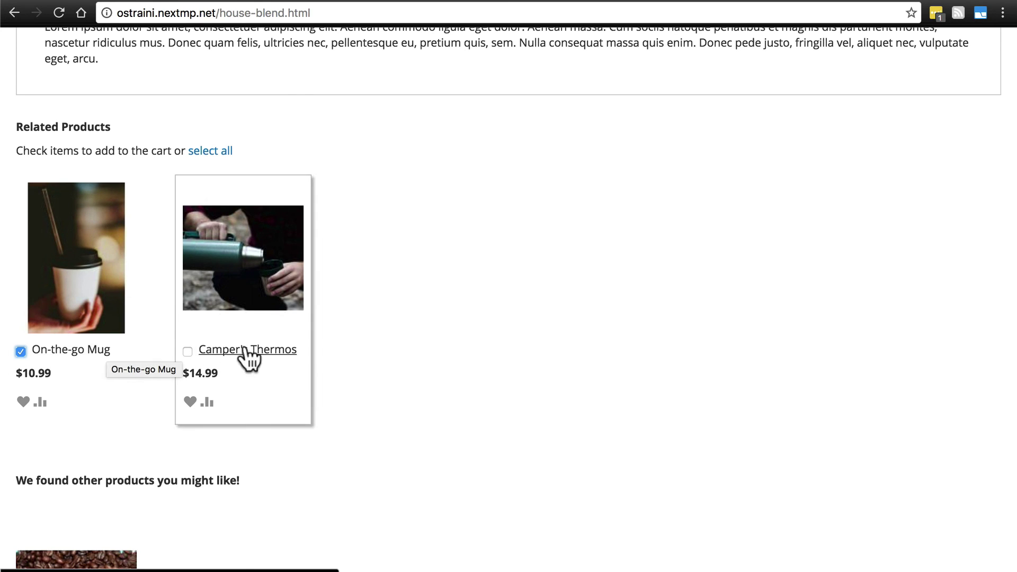
scroll(447, 312, up, 10)
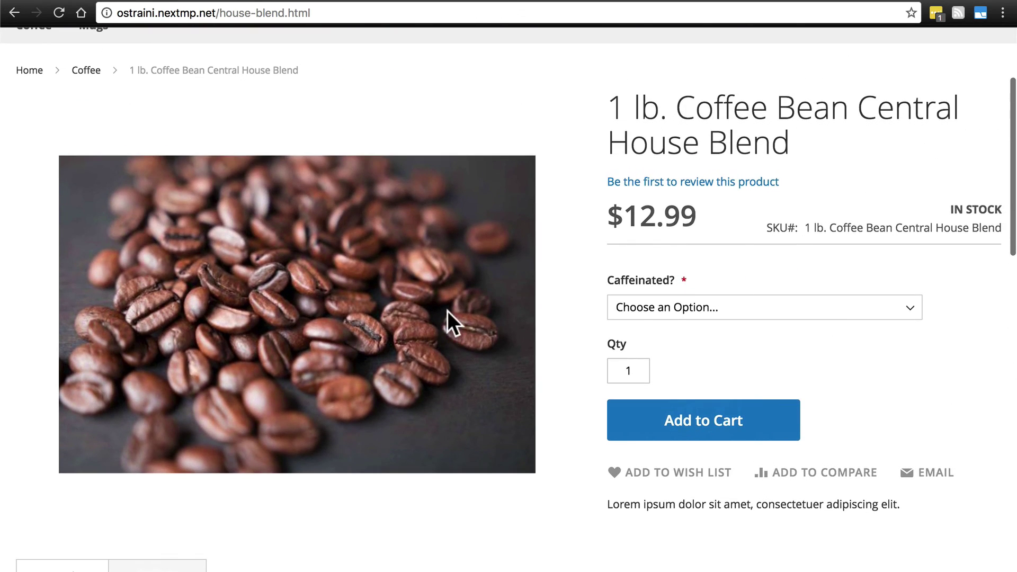
click(636, 307)
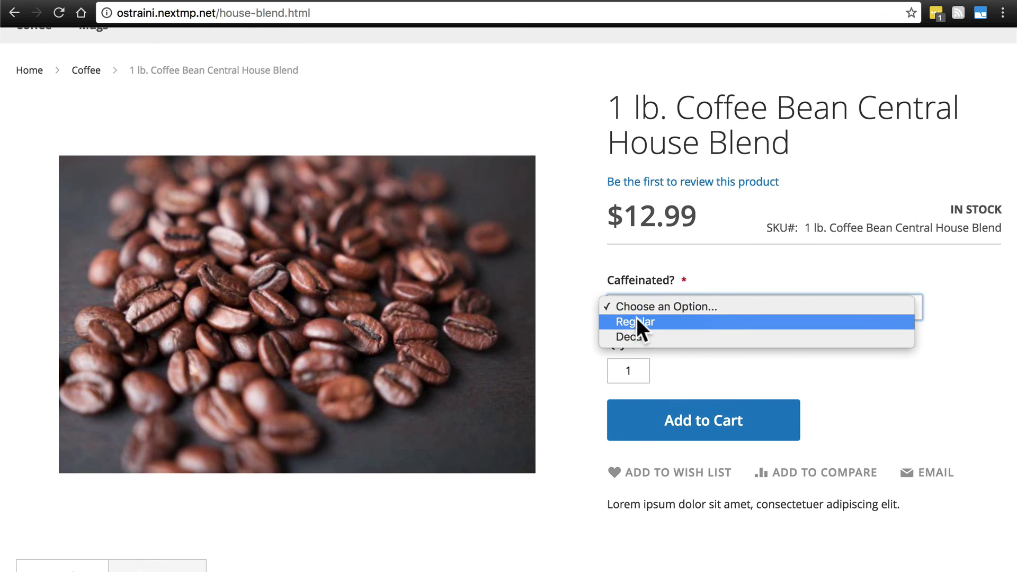
click(636, 322)
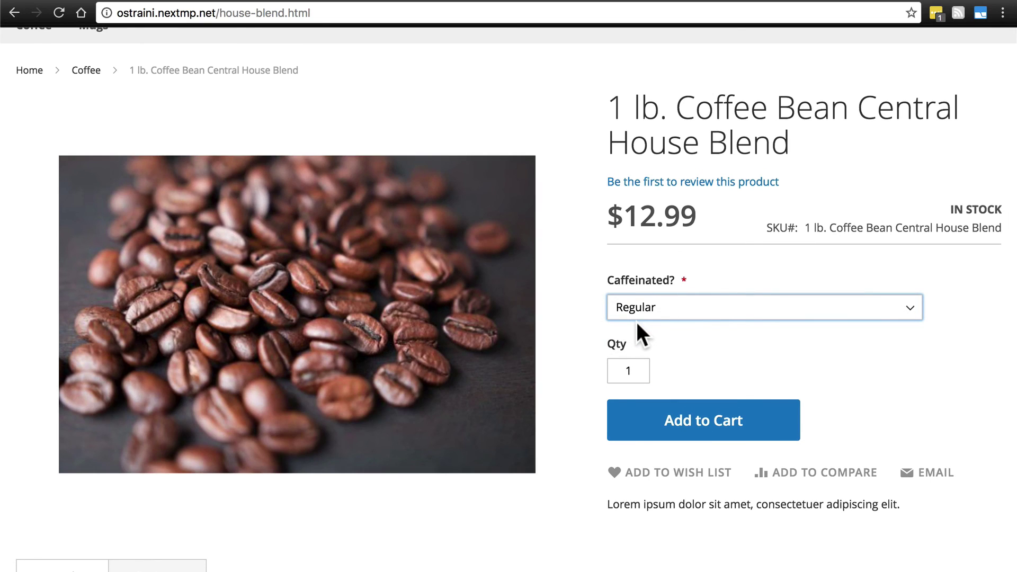
click(693, 418)
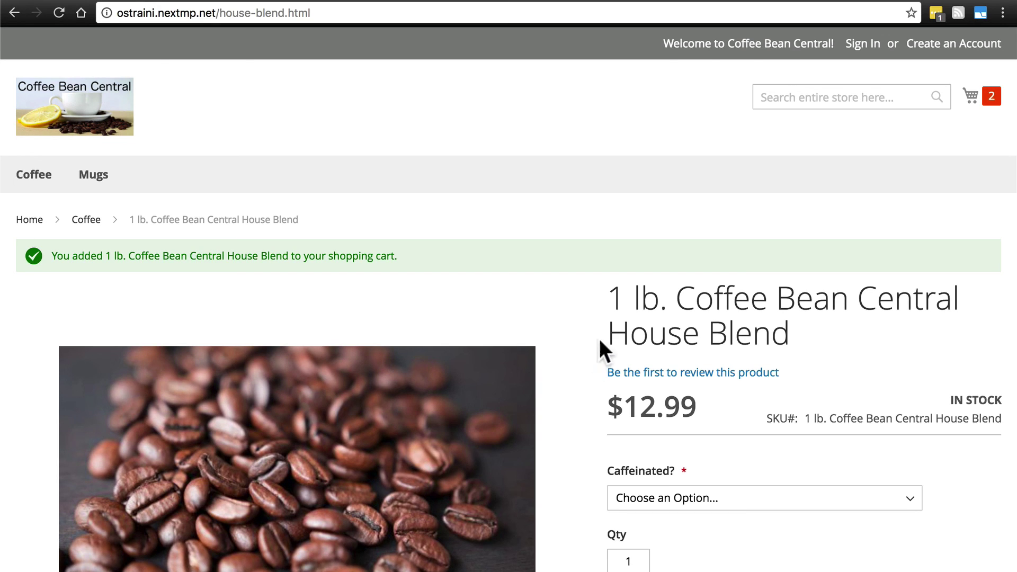
- From the shopping cart page, add the cross-sell Sunrise Mug, making the subtotal $32.97
click(973, 95)
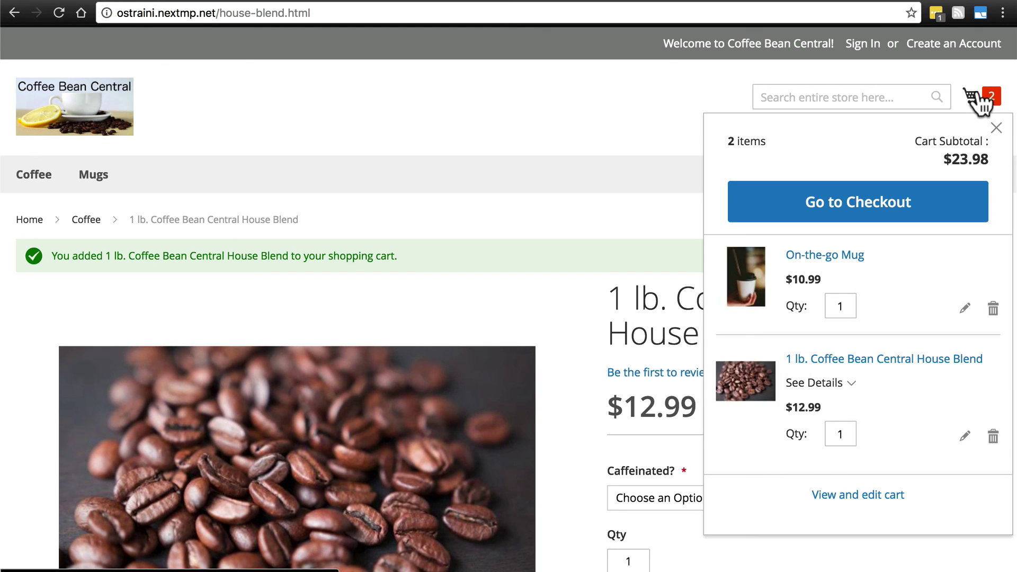
click(838, 498)
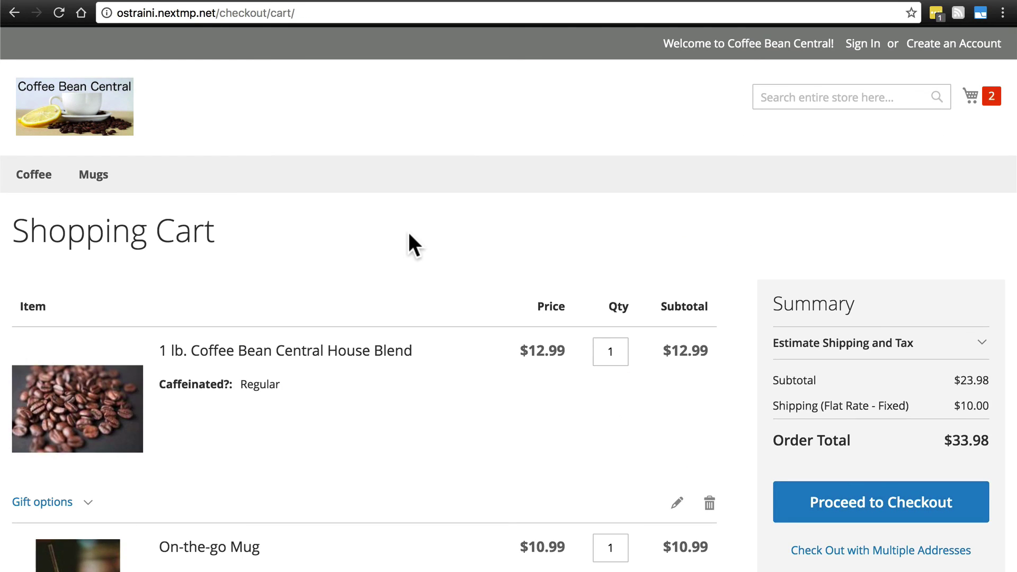
scroll(410, 238, down, 3)
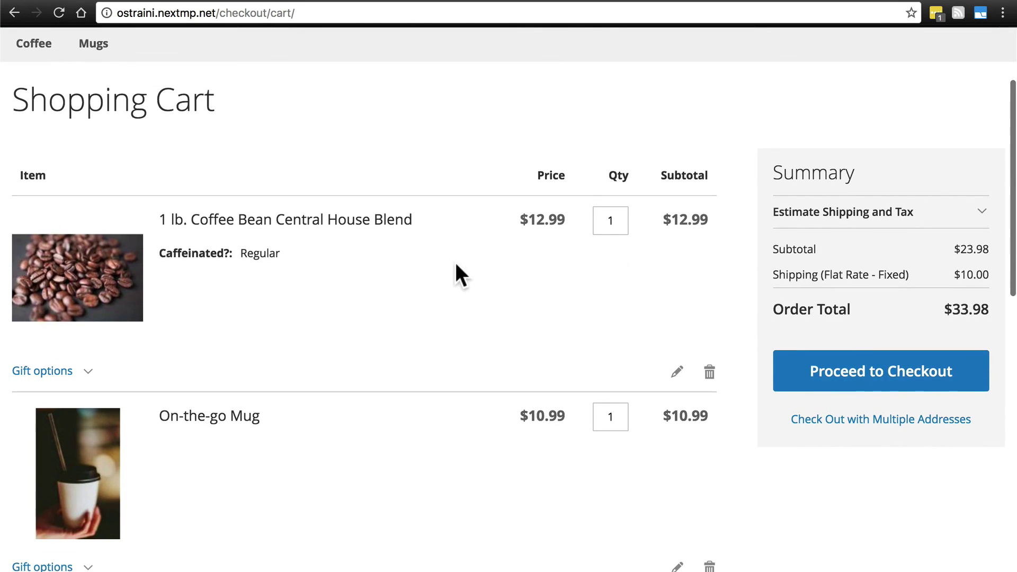
scroll(455, 264, down, 3)
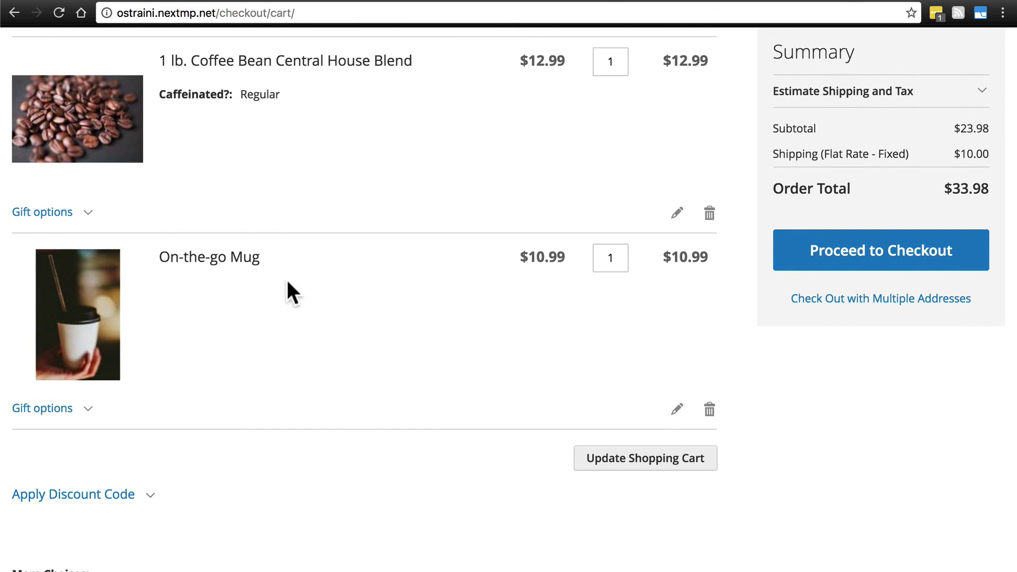
scroll(287, 279, down, 7)
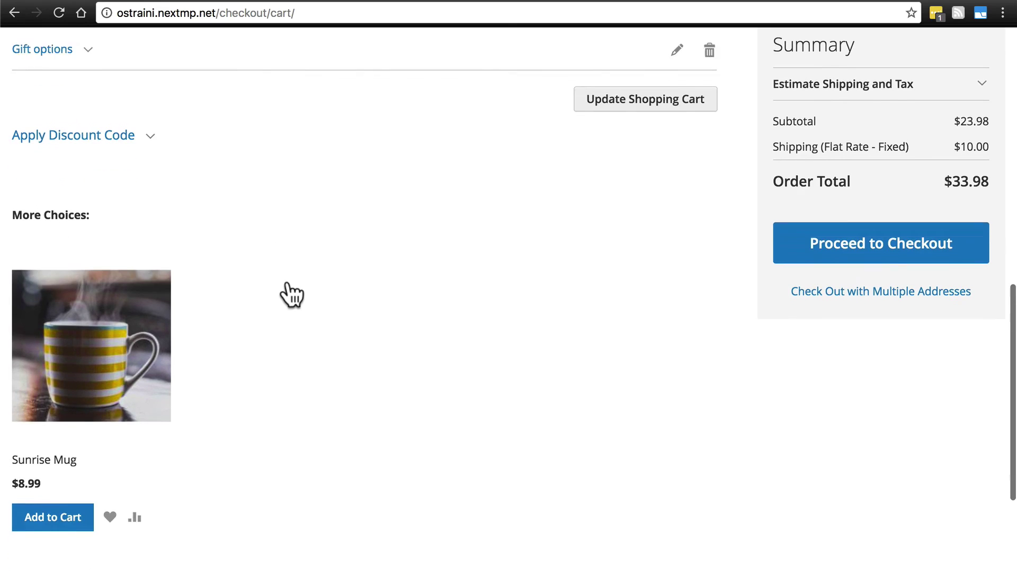
scroll(286, 286, down, 1)
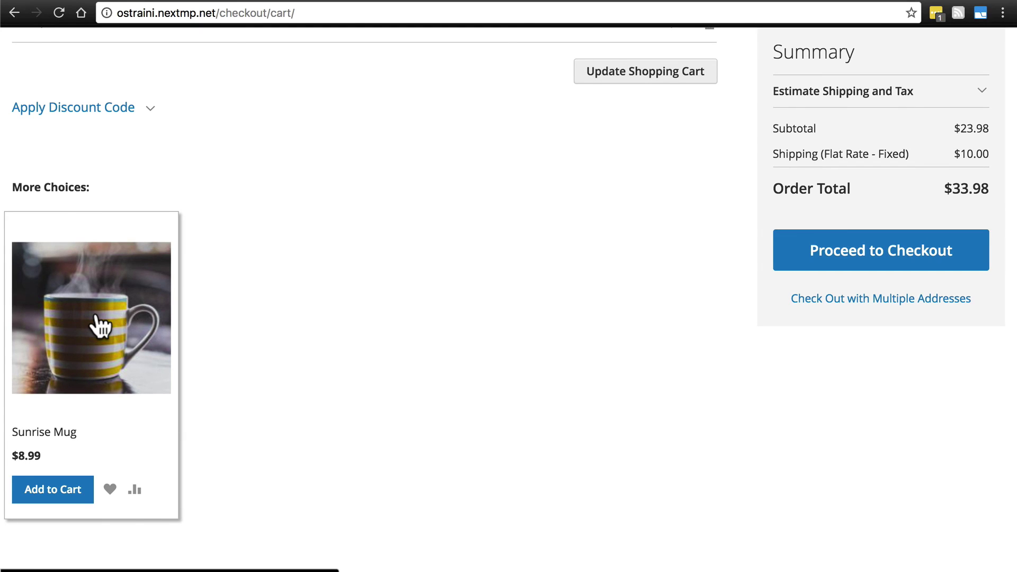
click(54, 486)
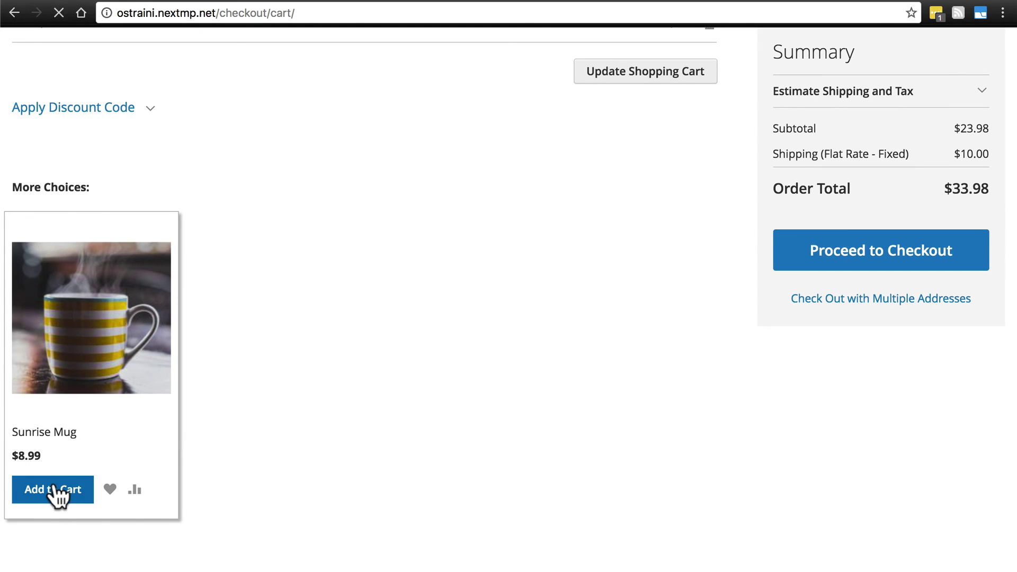
scroll(432, 380, down, 6)
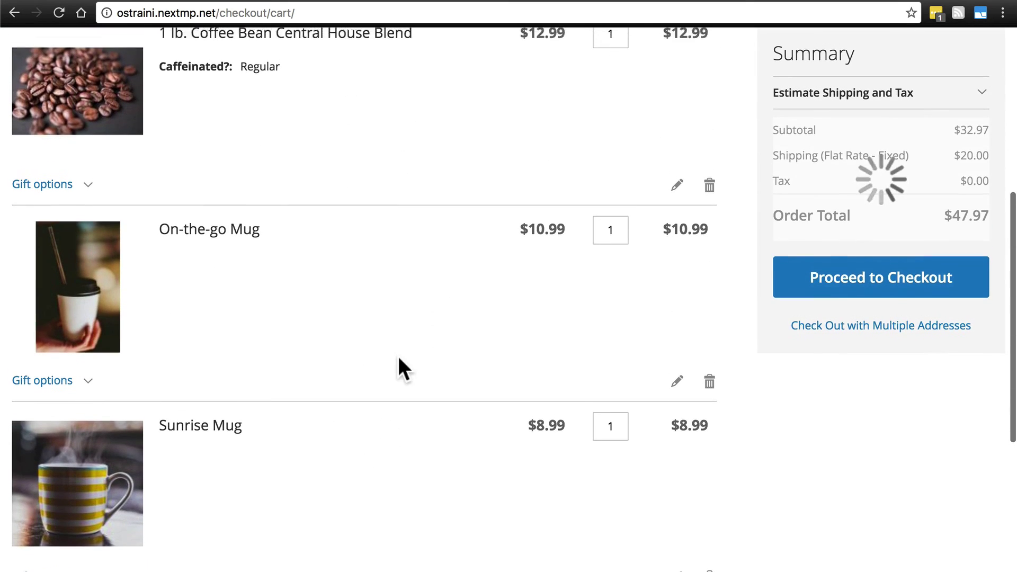
scroll(396, 442, up, 3)
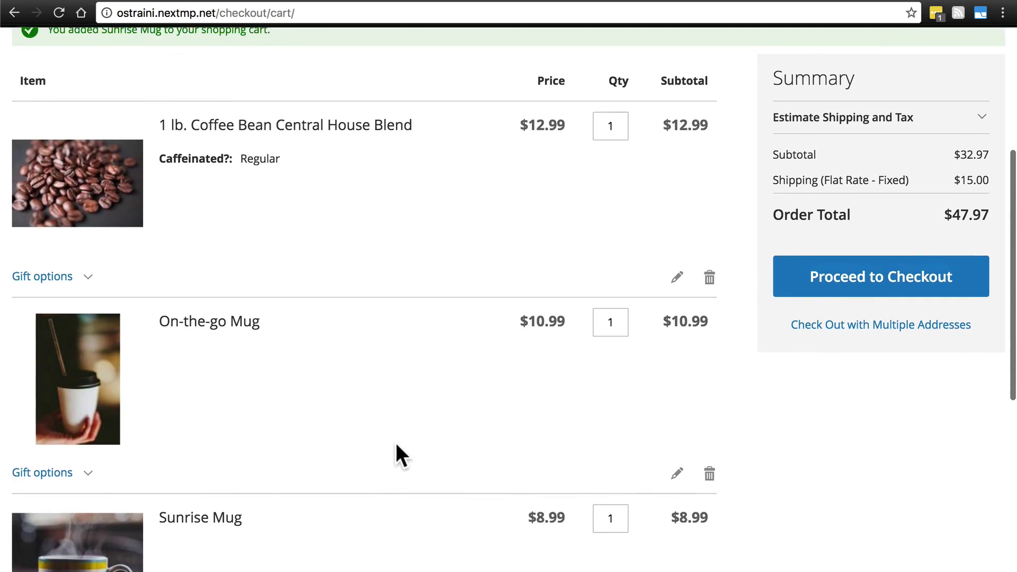